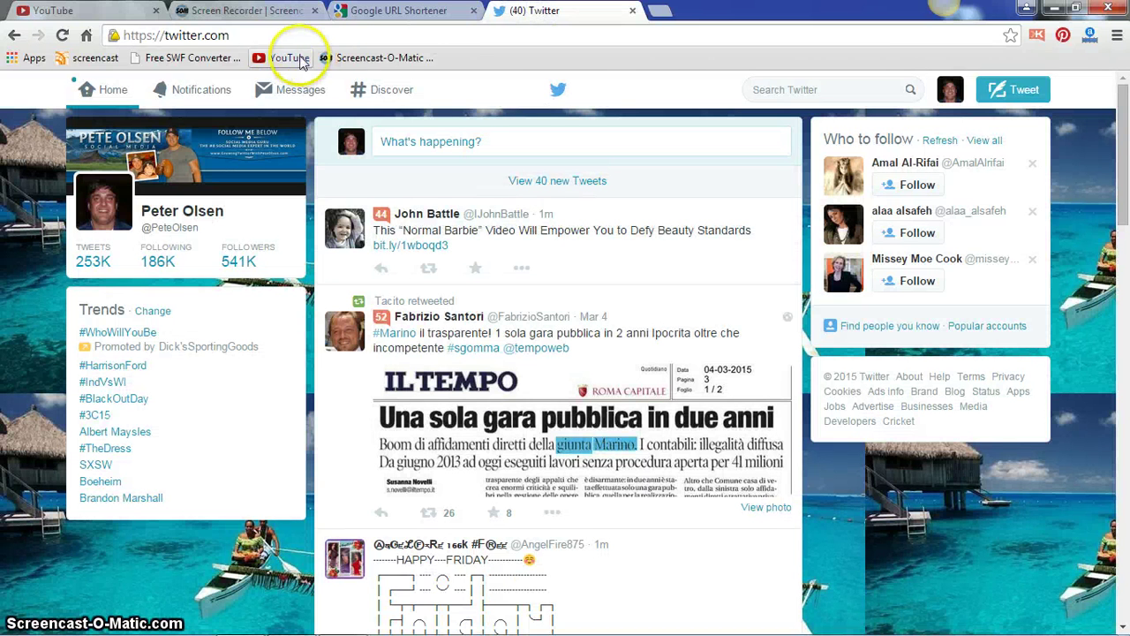
Step: On YouTube, open "Octopus tries to escape tank at Seattle Aquarium [Original]" from the Popular on YouTube channel and pause playback
left_click(98, 14)
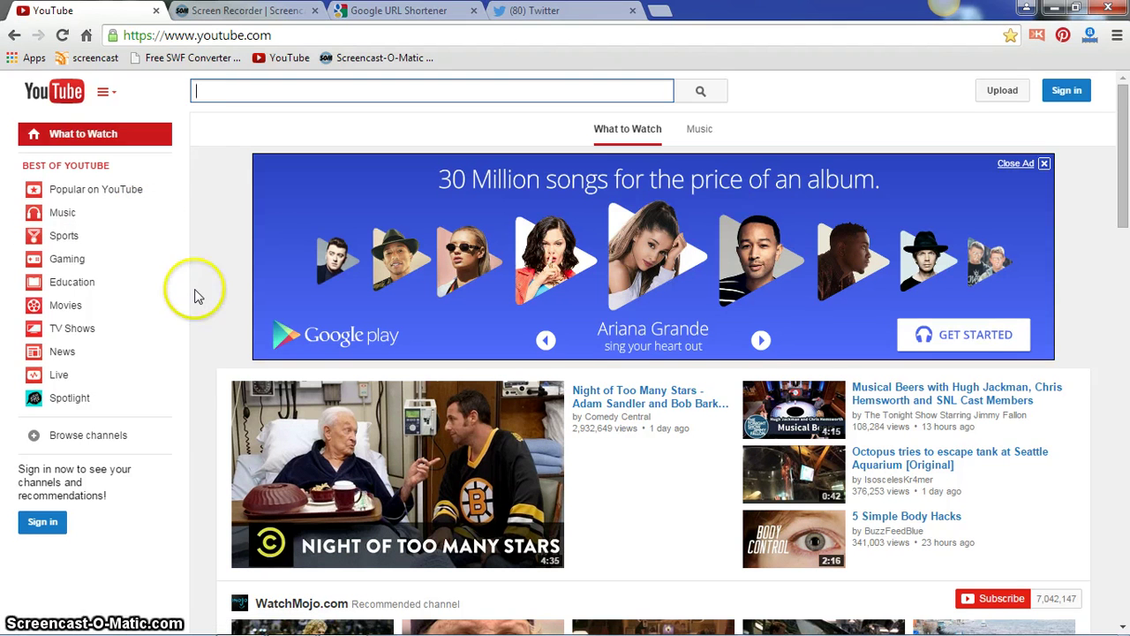
left_click(124, 194)
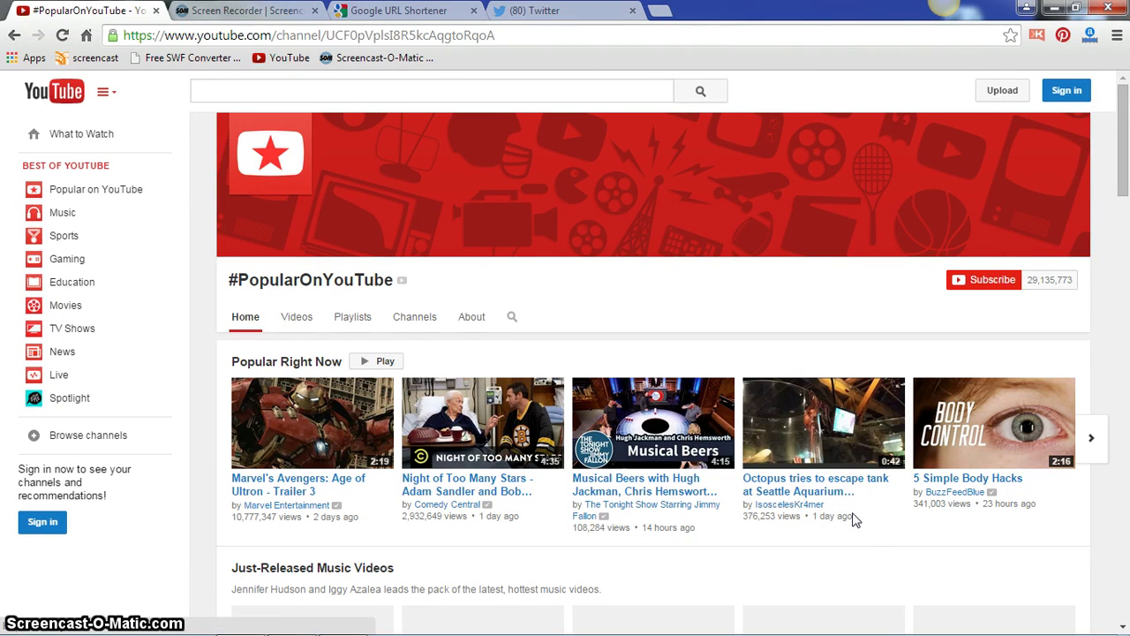
left_click(818, 481)
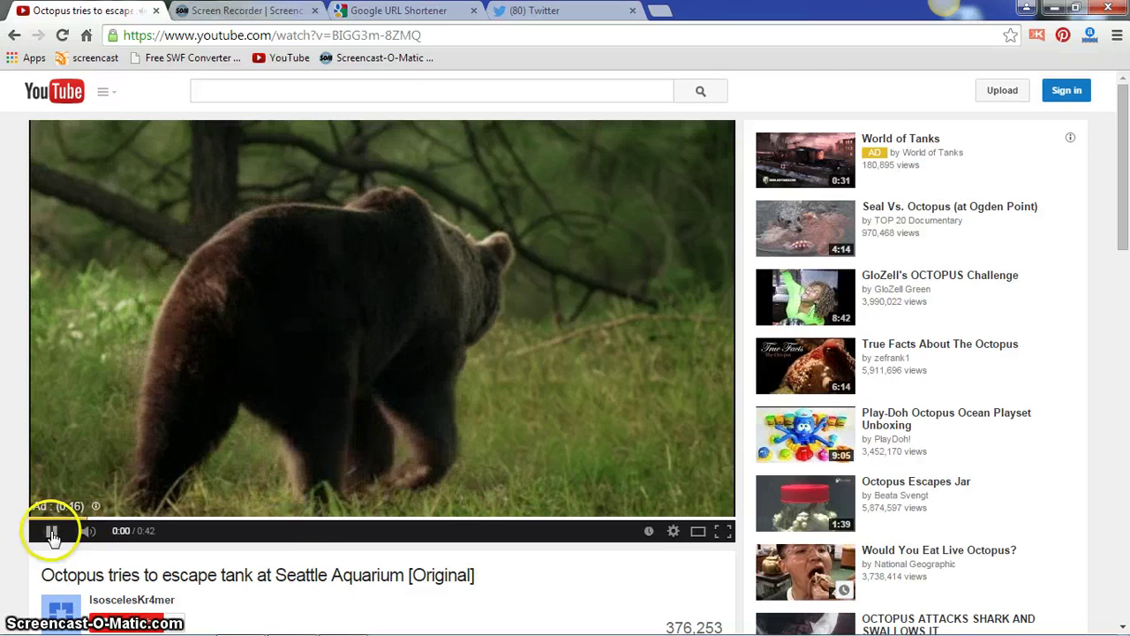
left_click(52, 531)
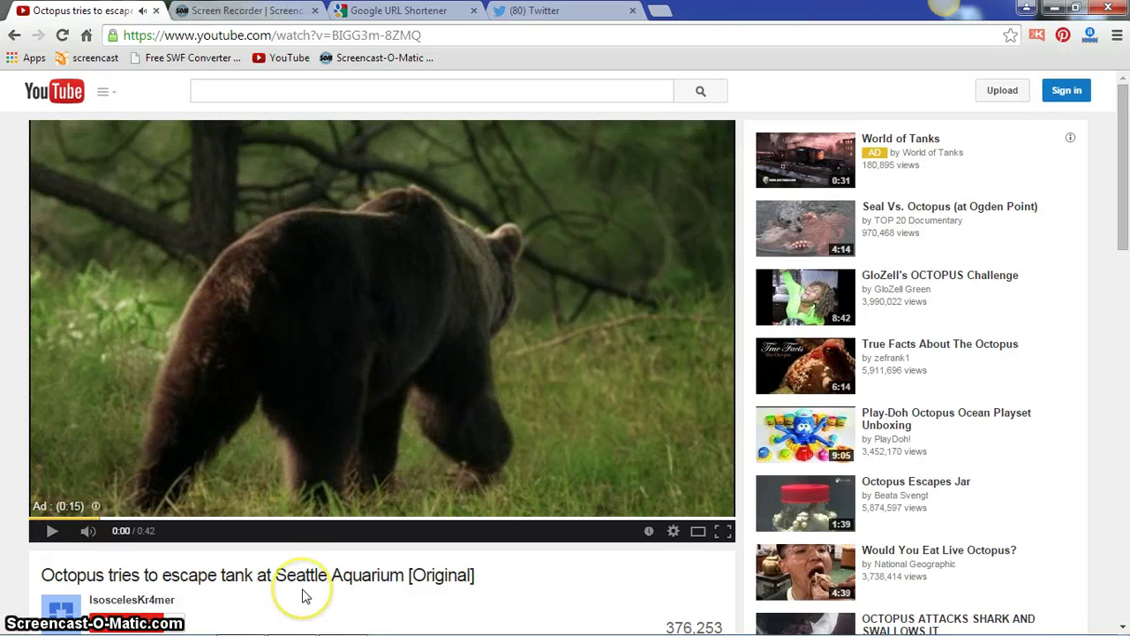
Step: Share the octopus video to Blogger and sign in to the Google account with the prefilled credentials
scroll(303, 596, "down", 2)
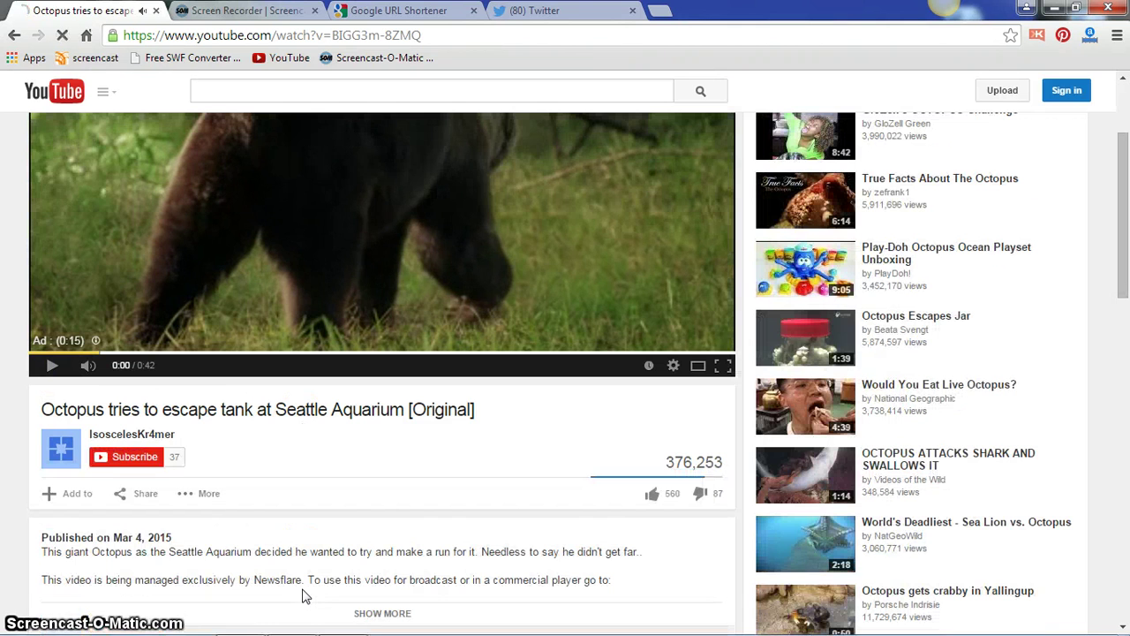
left_click(145, 496)
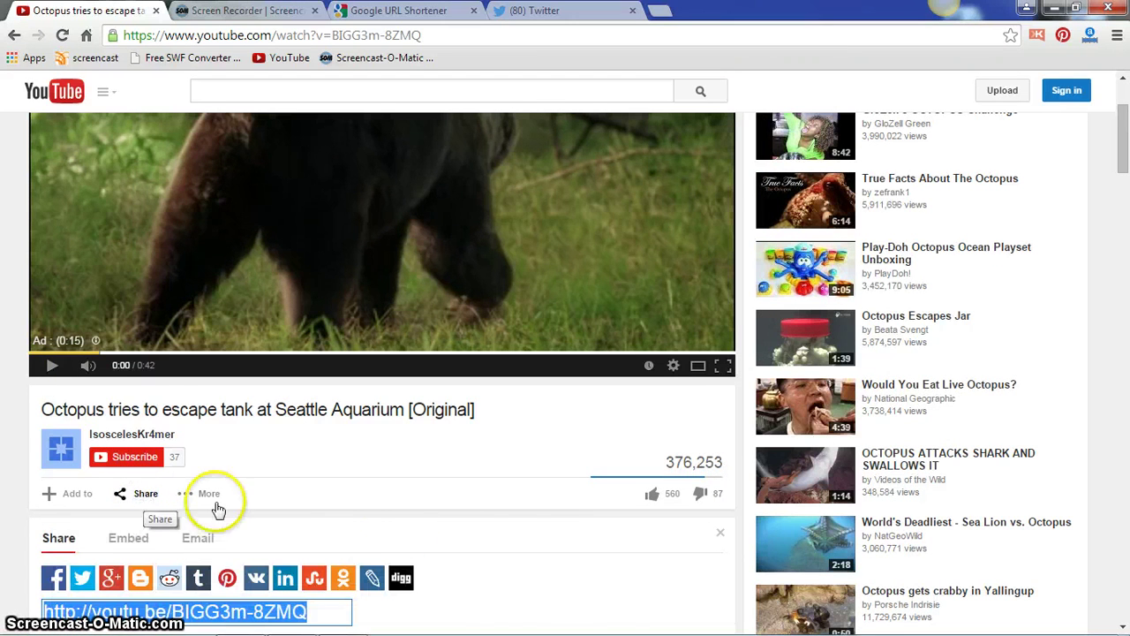
scroll(516, 542, "down", 1)
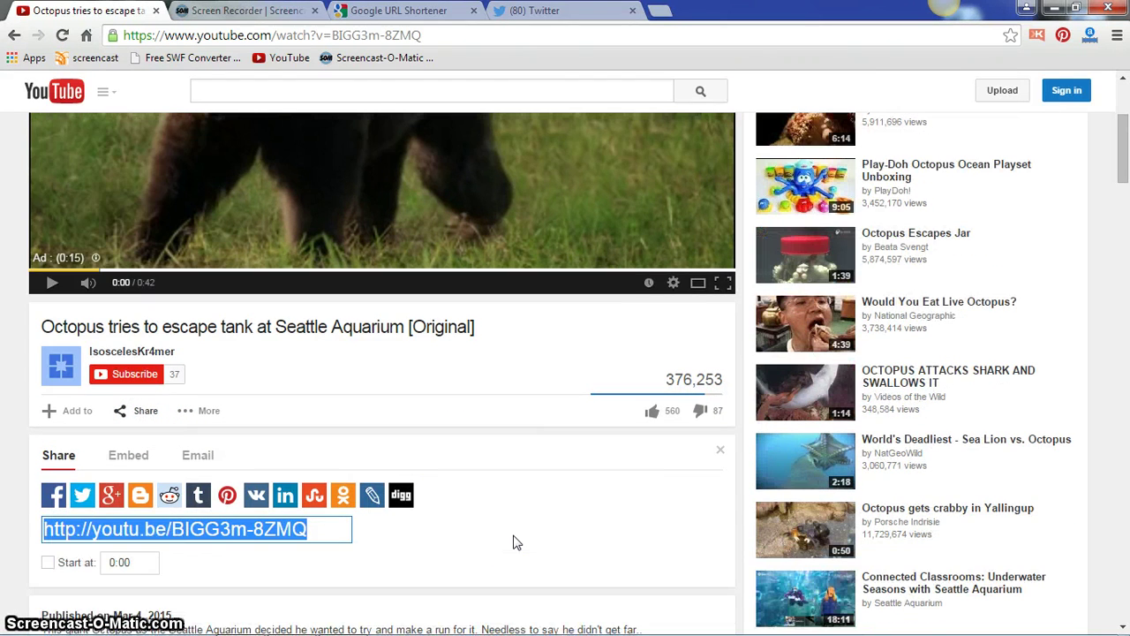
left_click(141, 499)
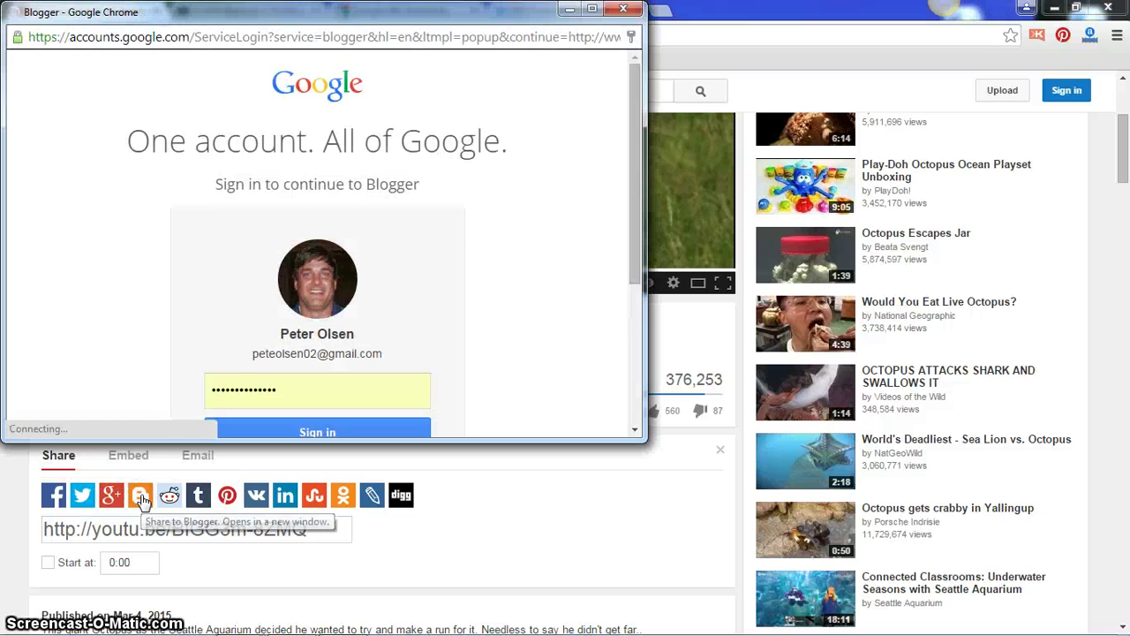
left_click(318, 424)
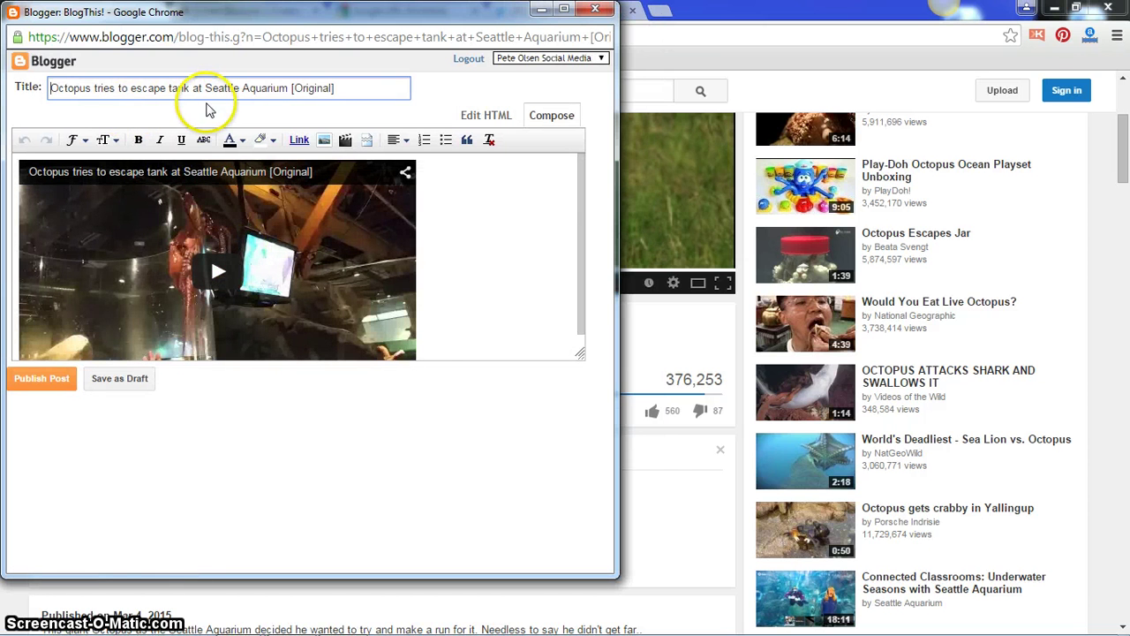
Step: Remove "[Original]" from the blog post title, publish the post, and close the Blogger window
left_click(359, 86)
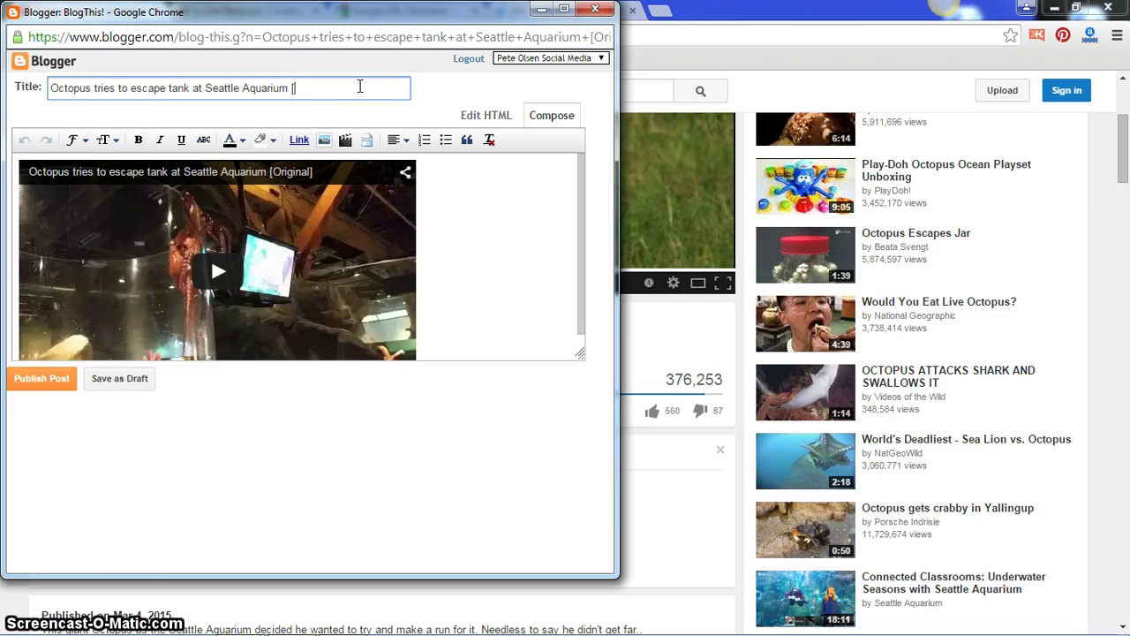
left_click(38, 378)
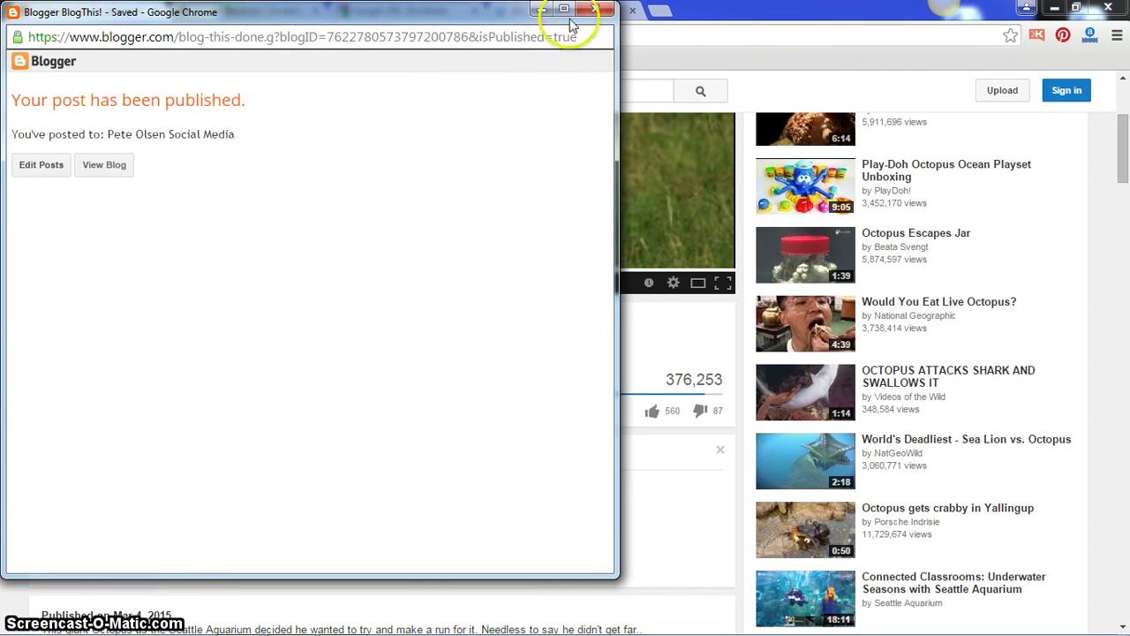
left_click(595, 9)
Step: Open the blog's blogspot.com home page in a new browser tab
left_click(667, 12)
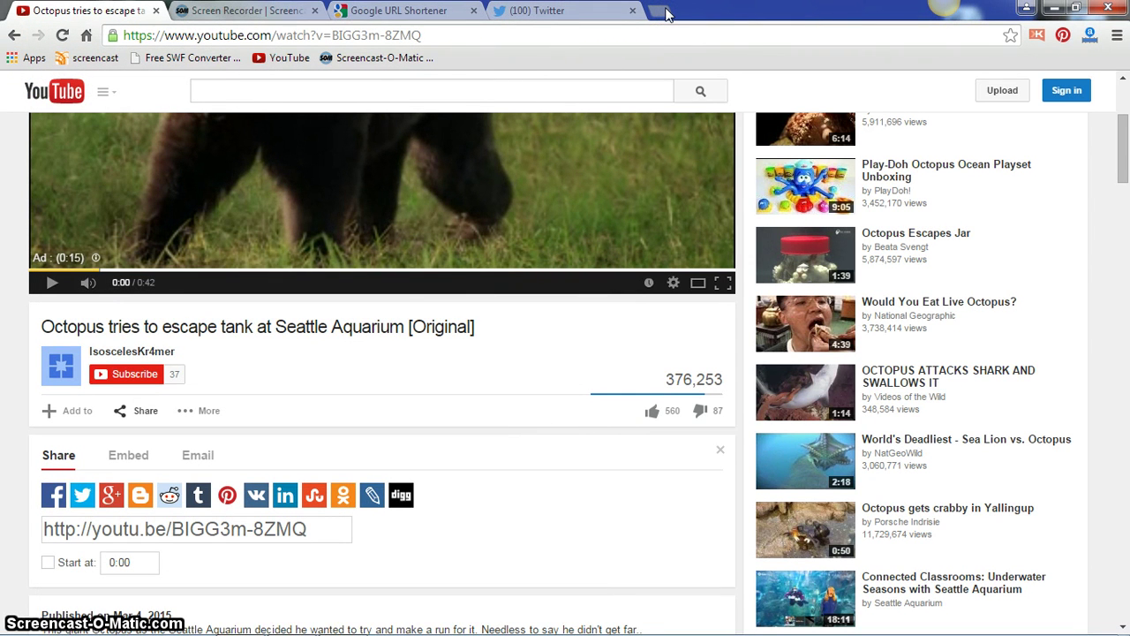
left_click(474, 35)
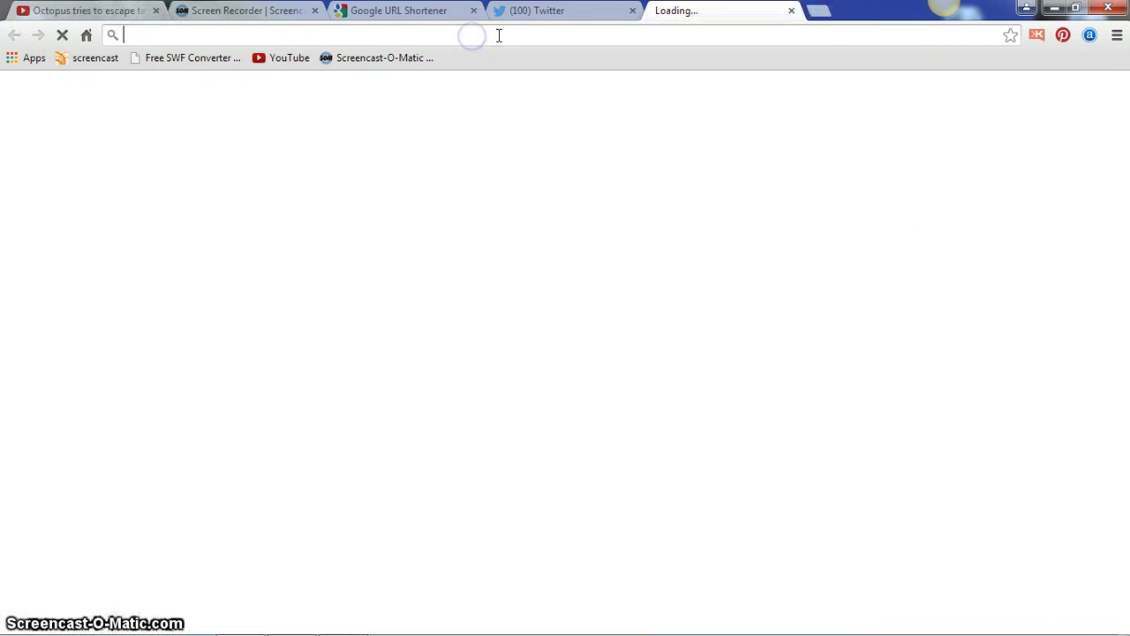
type("www")
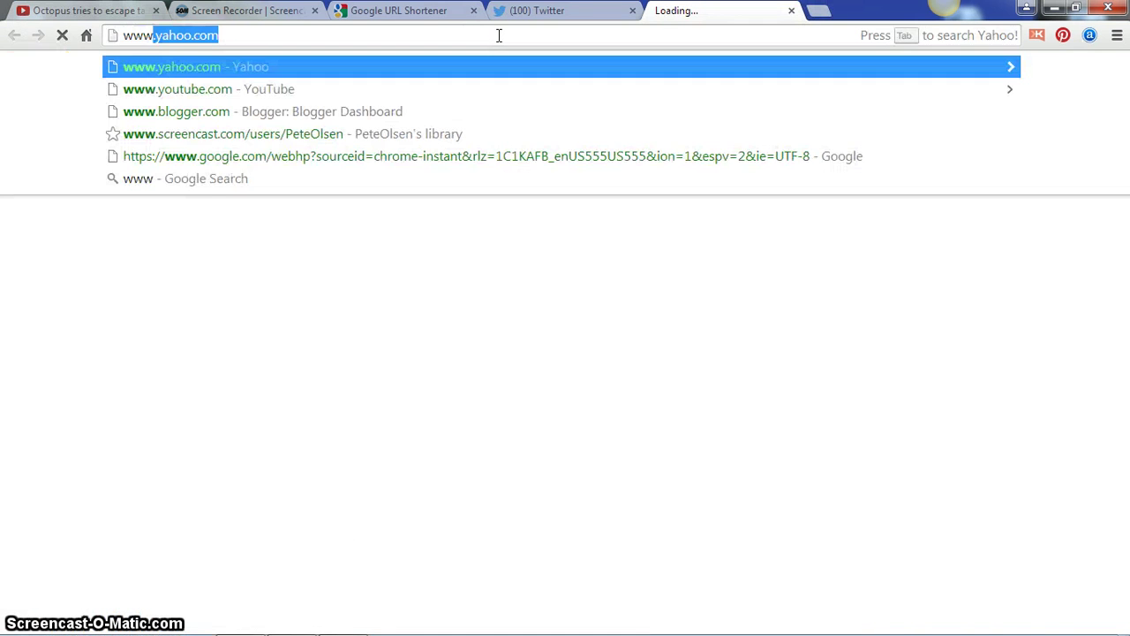
type(".petemo")
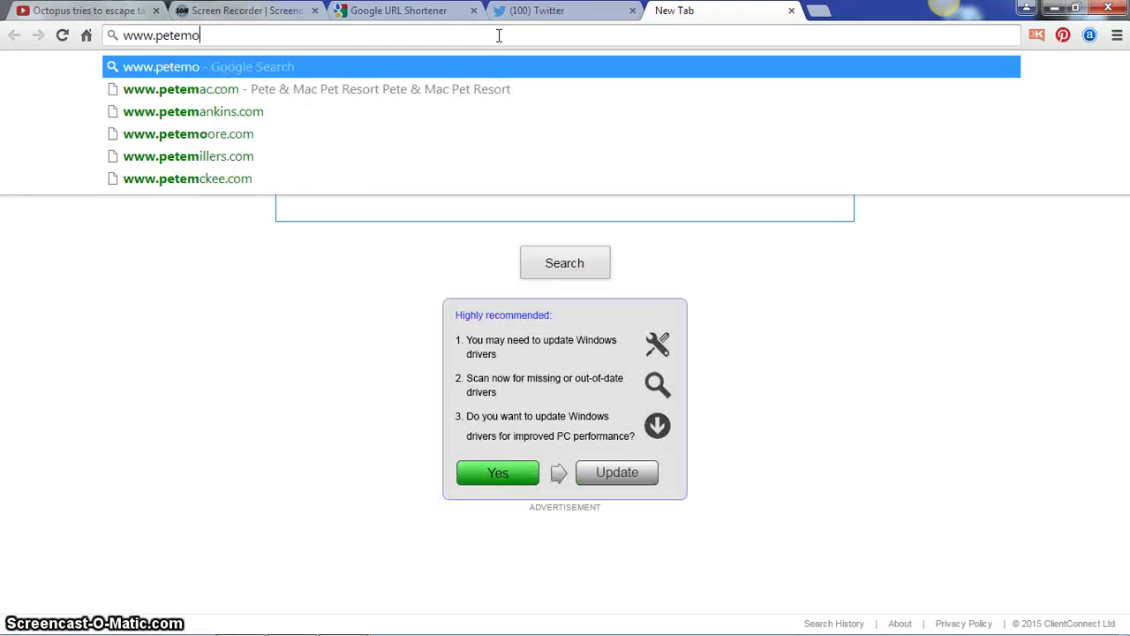
type("lsen.blogspo")
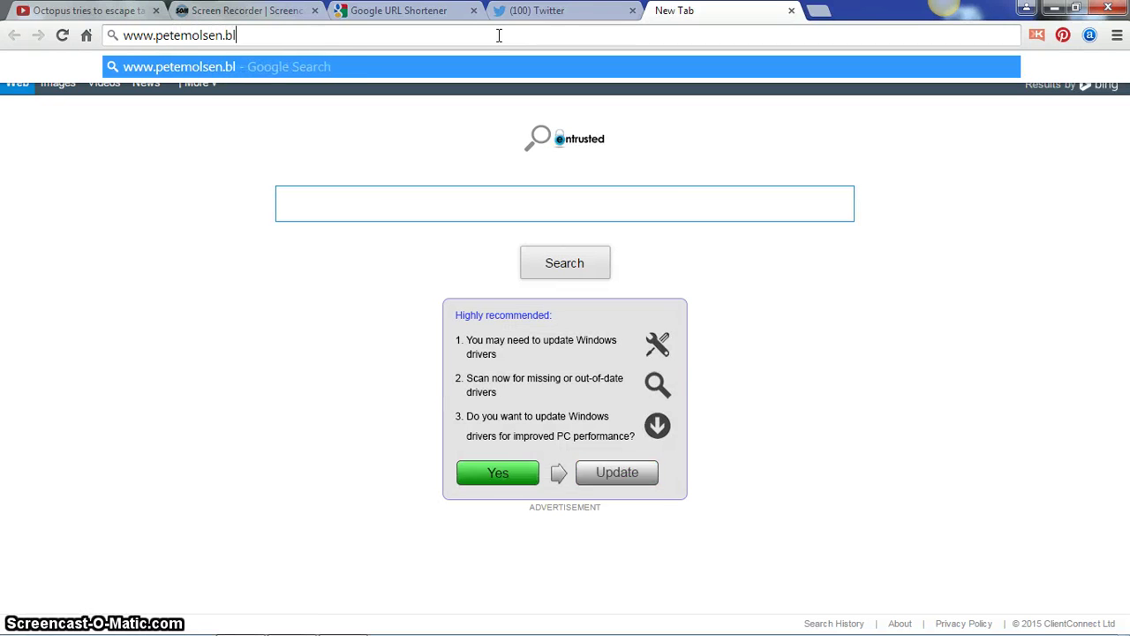
type("t.com")
key("Return")
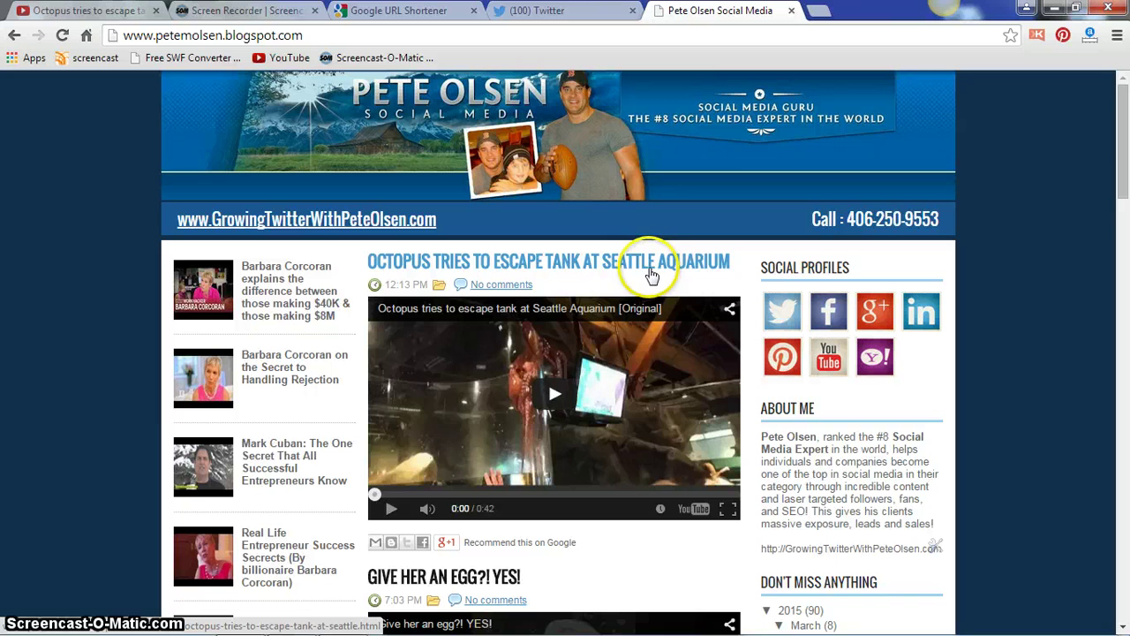
Step: Open the "Octopus tries to escape tank at Seattle Aquarium" blog post and copy its full web address
left_click(595, 267)
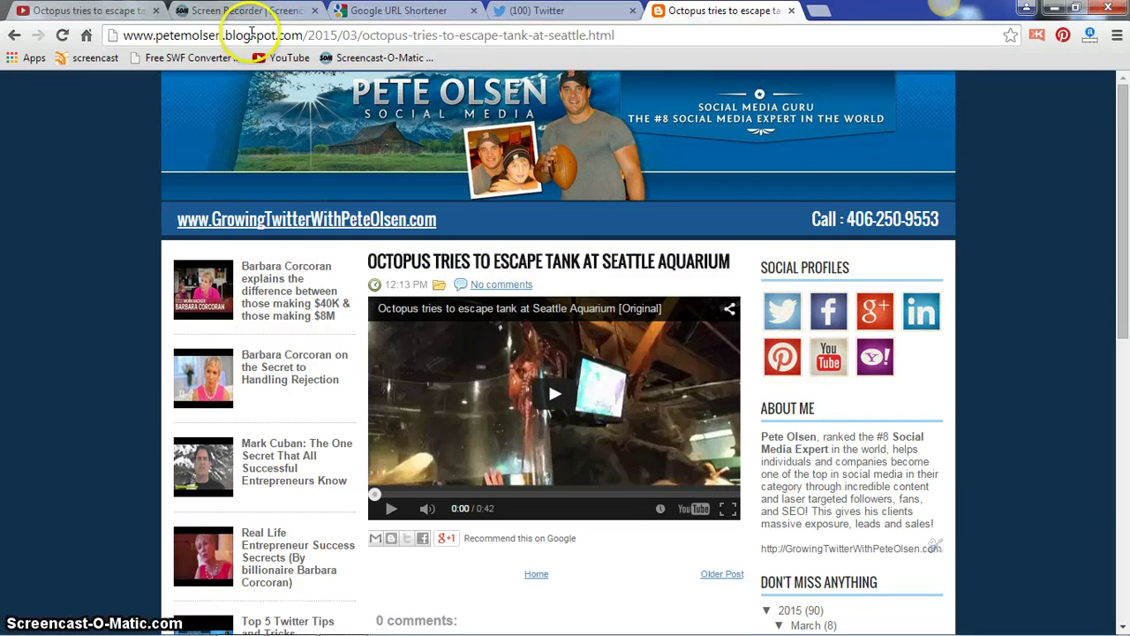
left_click(632, 35)
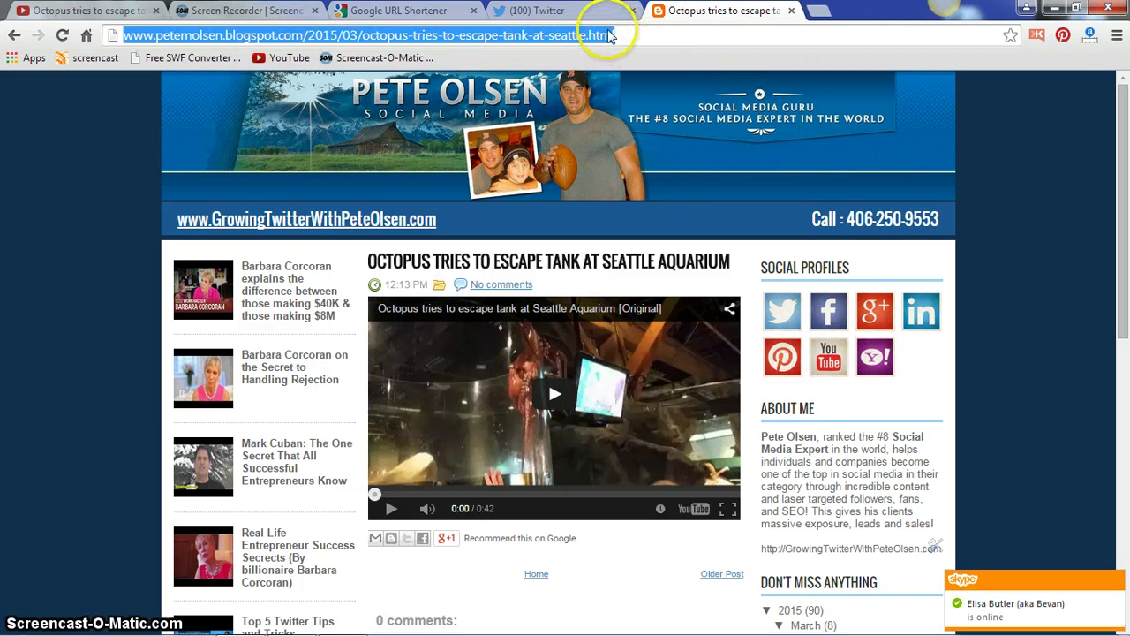
right_click(579, 39)
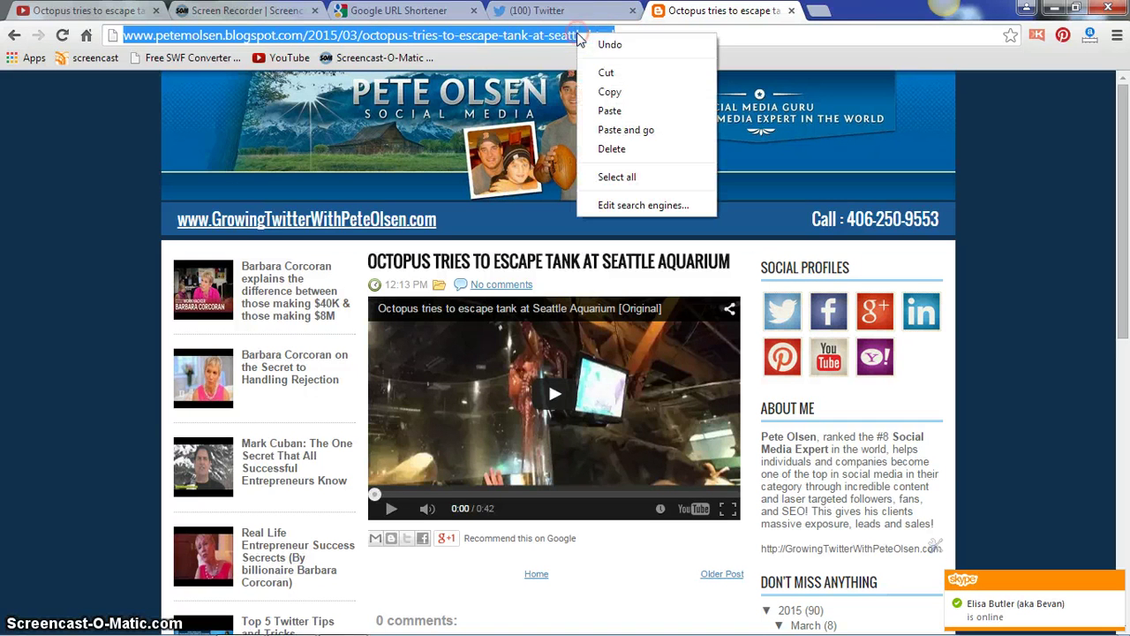
left_click(668, 92)
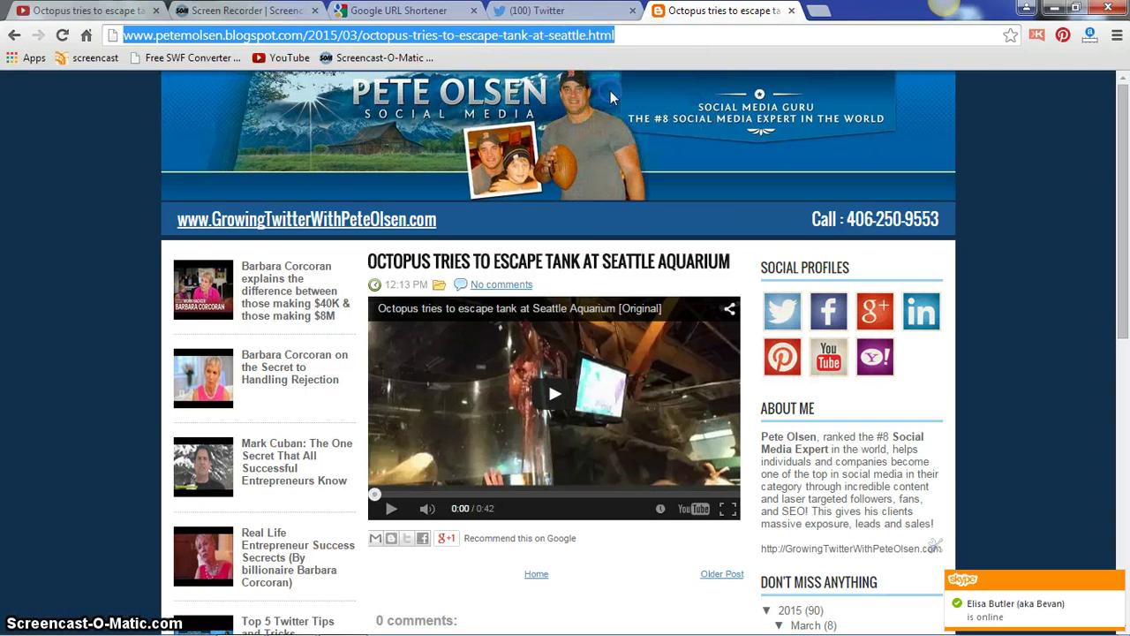
Step: Switch to Google URL Shortener and paste the copied blog post address as the long URL
left_click(412, 13)
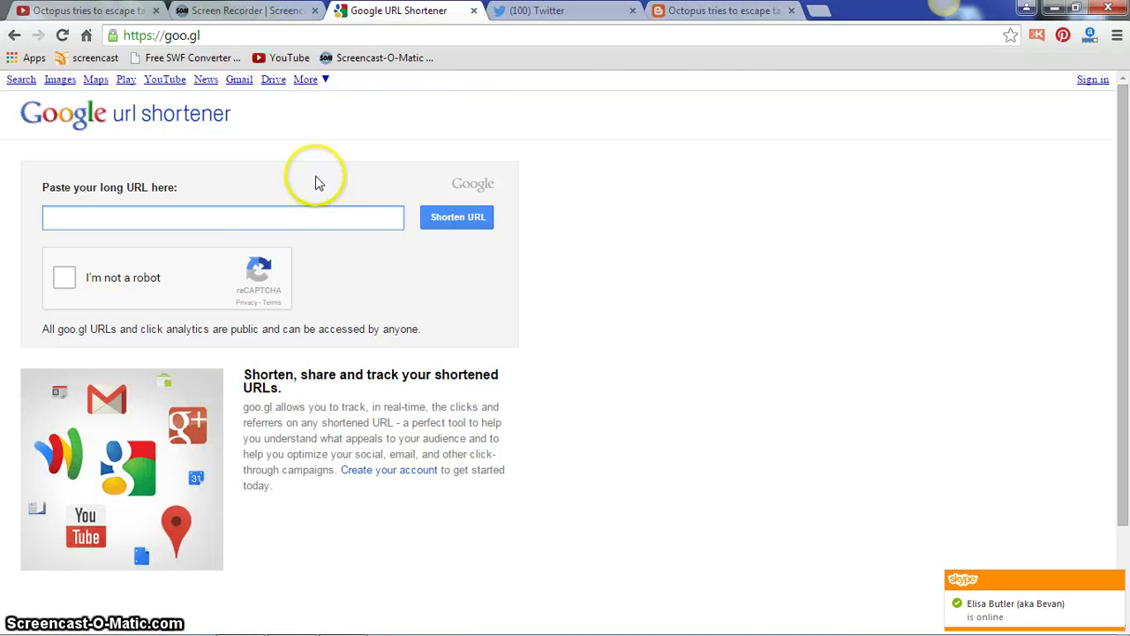
left_click(265, 213)
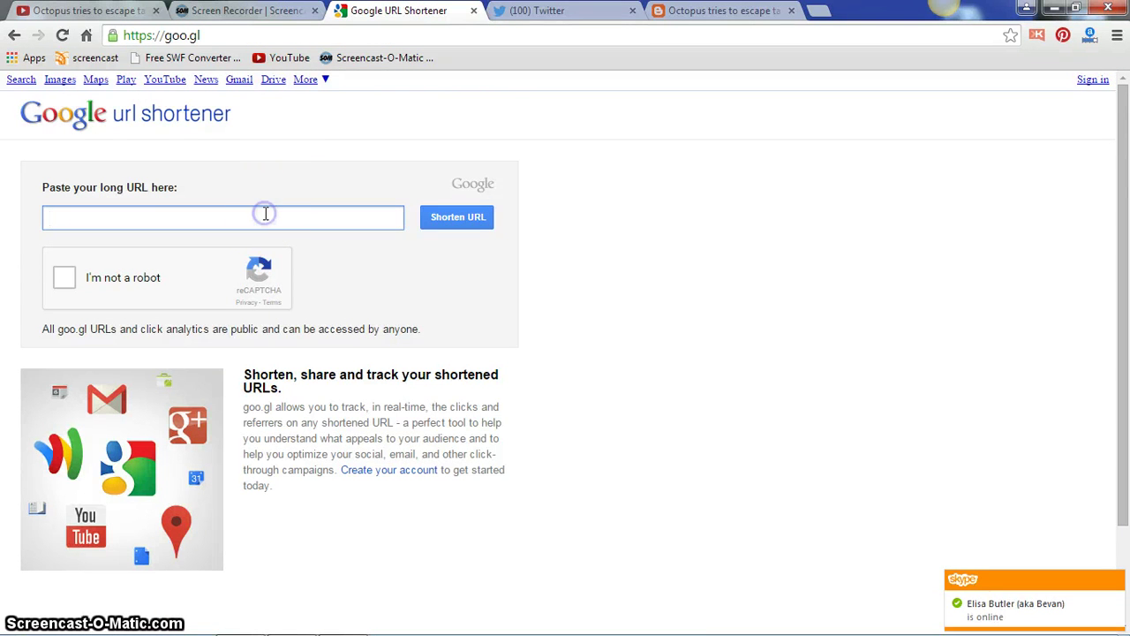
right_click(265, 213)
left_click(311, 311)
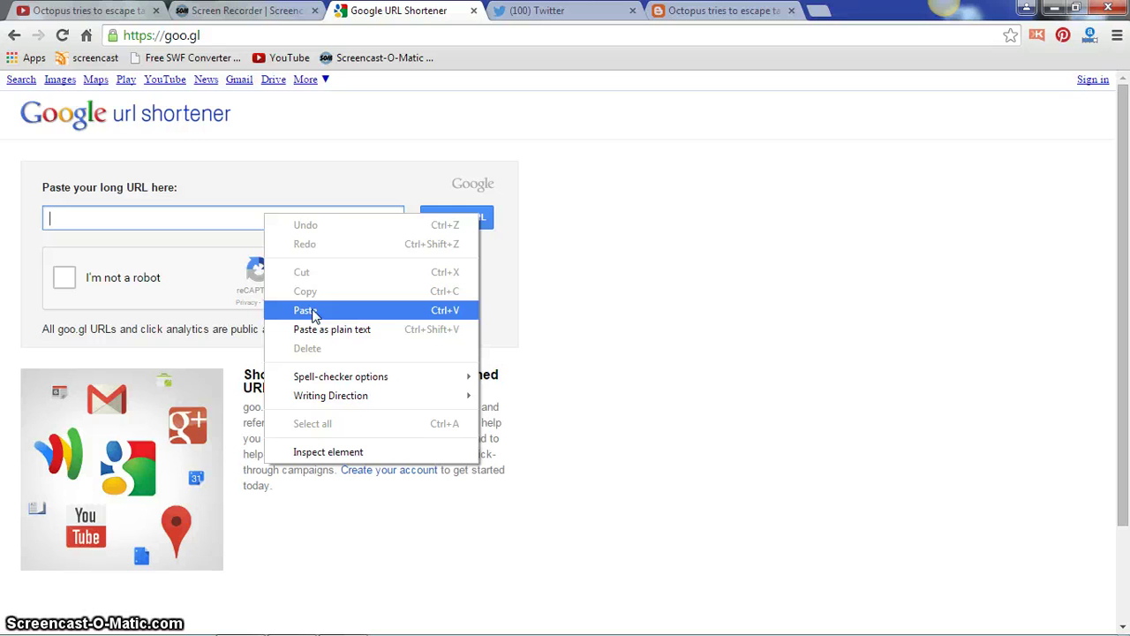
left_click(302, 309)
left_click(302, 310)
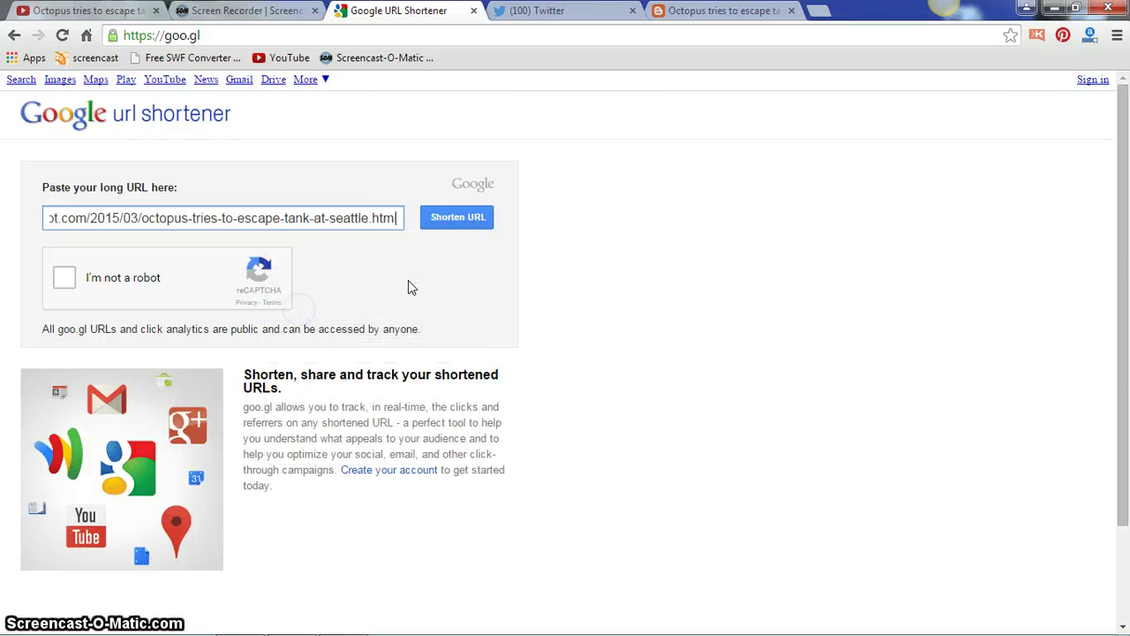
Step: Complete the "I'm not a robot" verification and shorten the pasted blog post URL
left_click(456, 226)
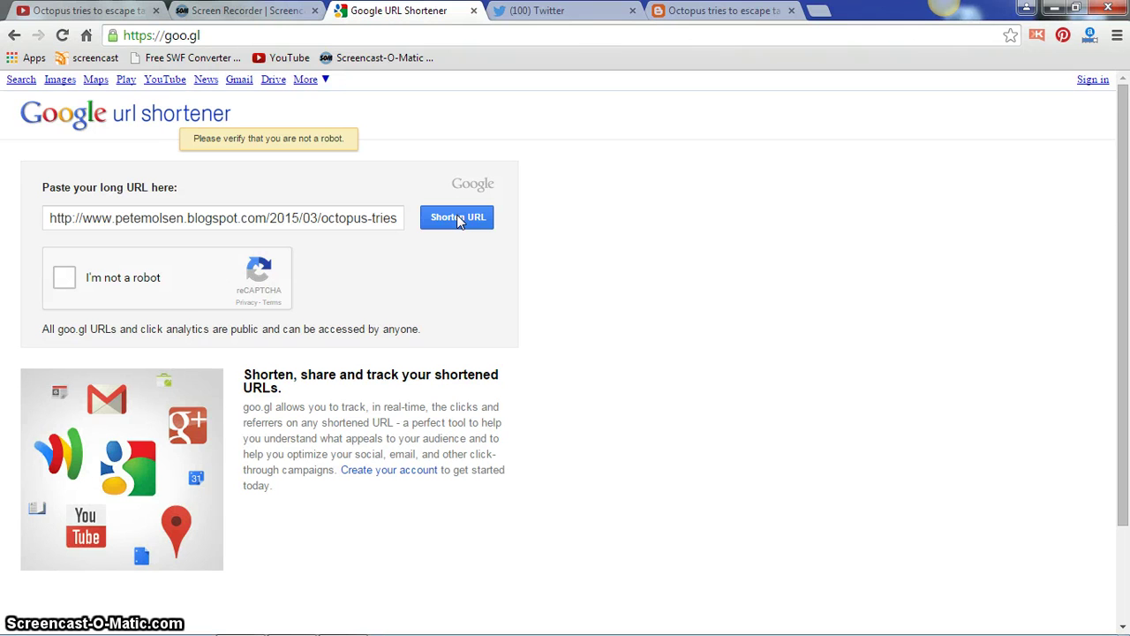
left_click(458, 221)
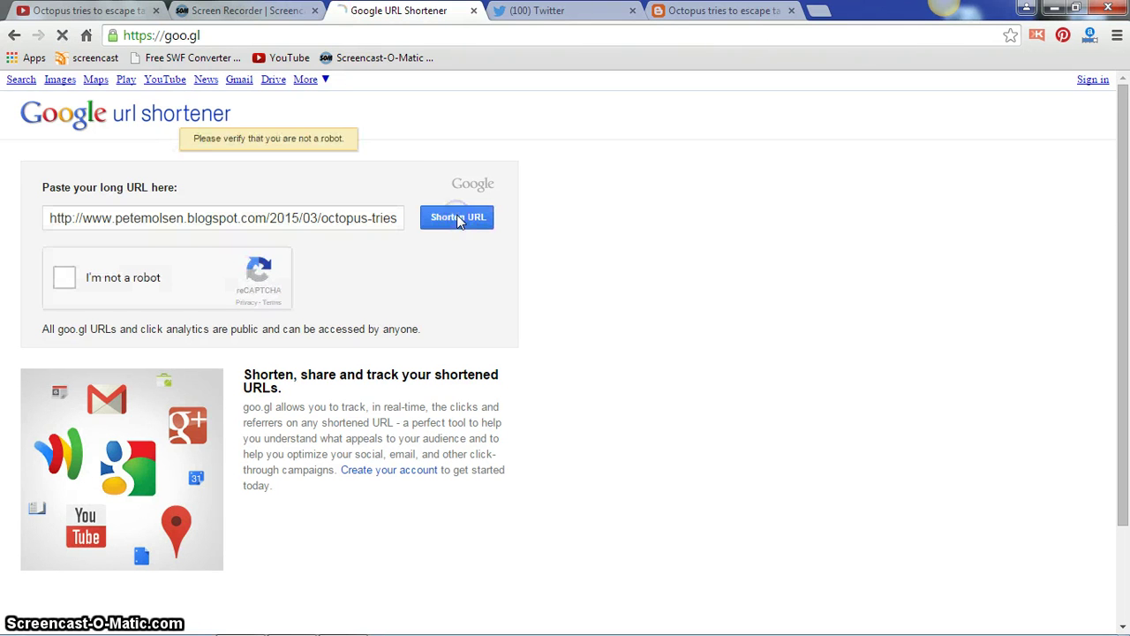
left_click(65, 279)
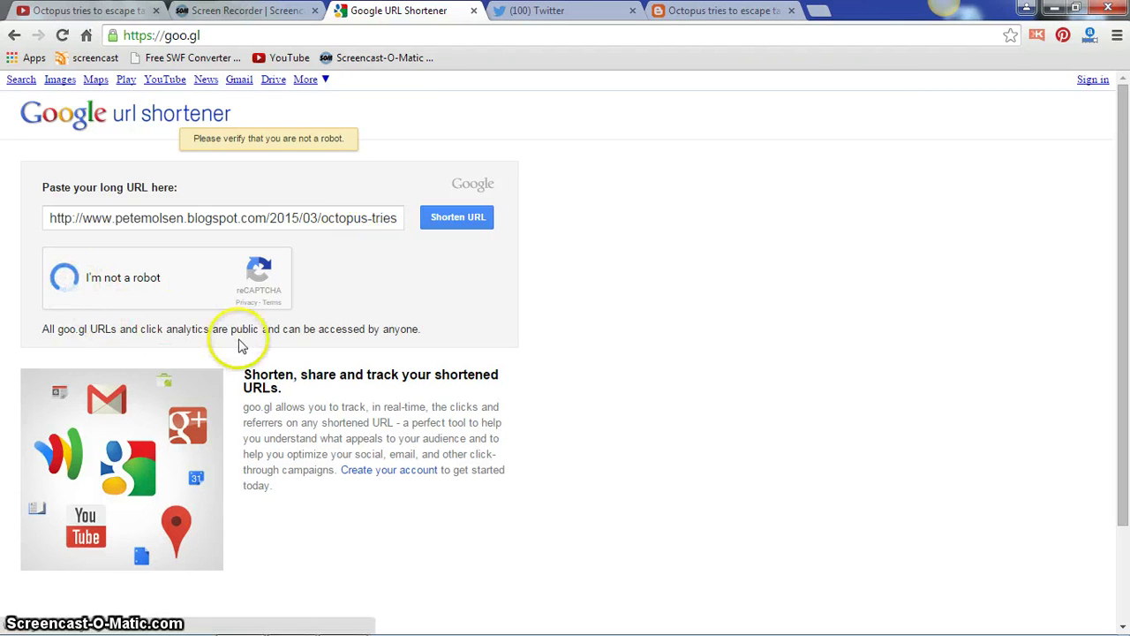
left_click(460, 216)
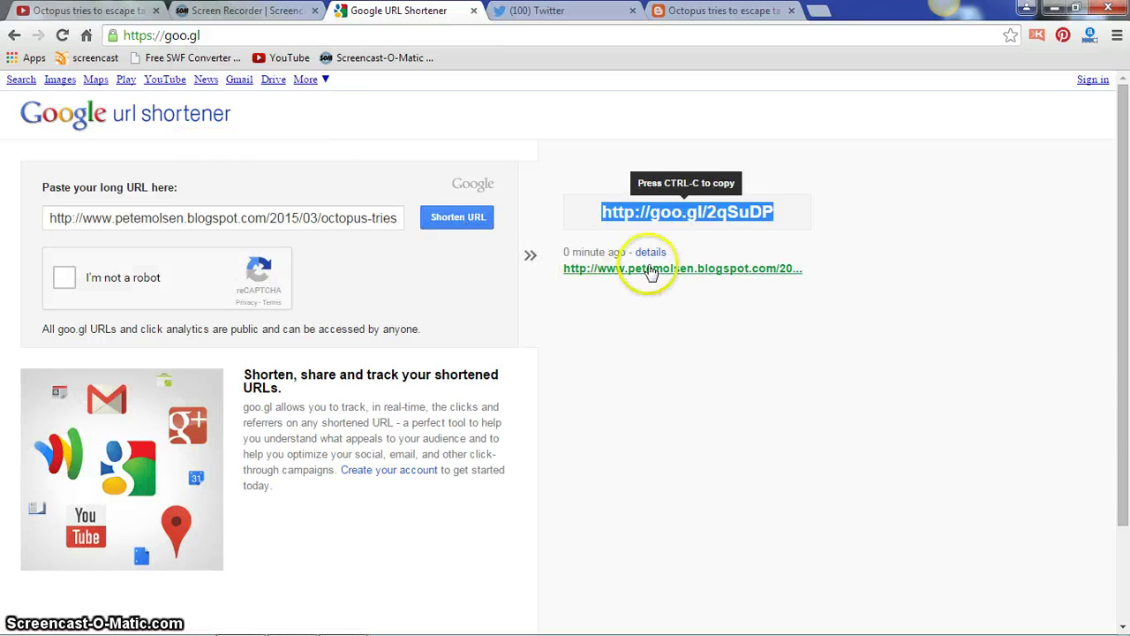
right_click(707, 215)
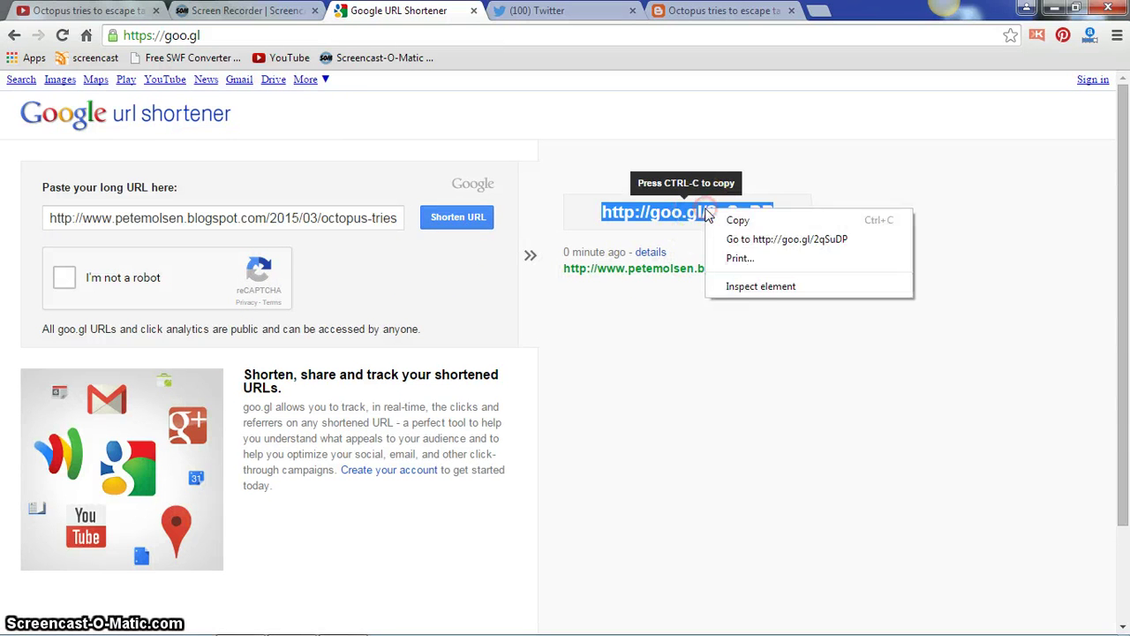
left_click(734, 220)
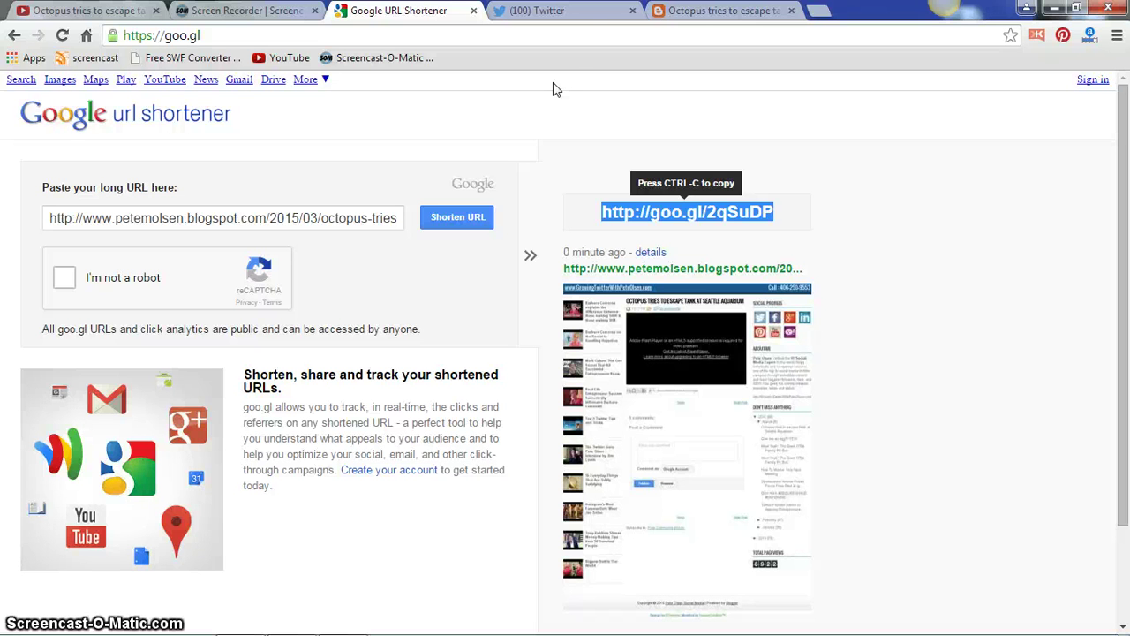
left_click(556, 12)
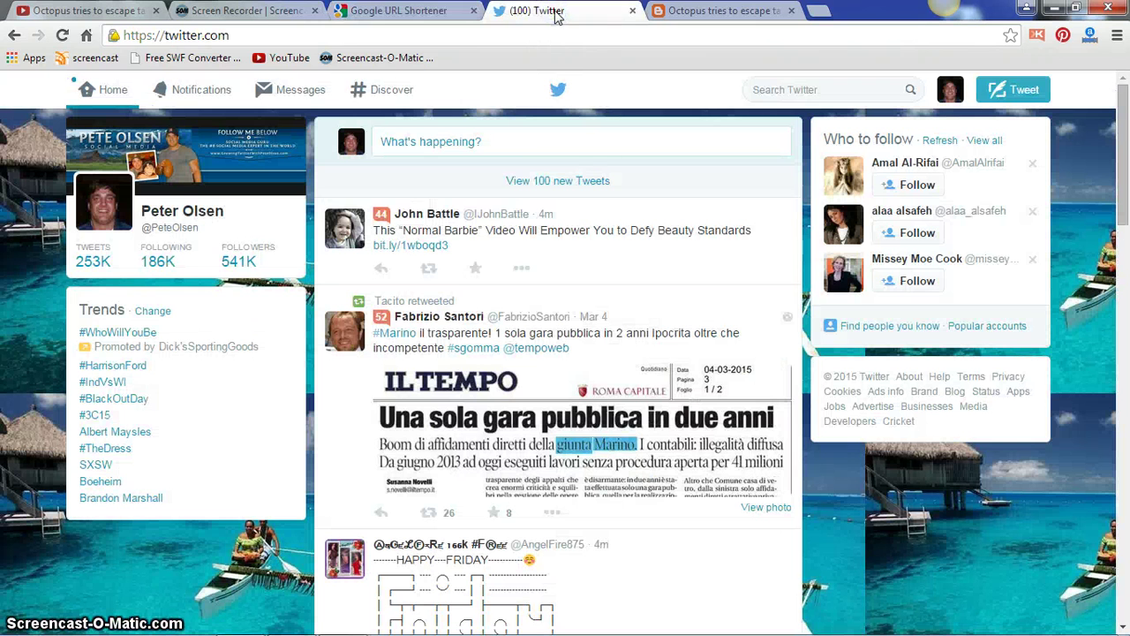
left_click(536, 147)
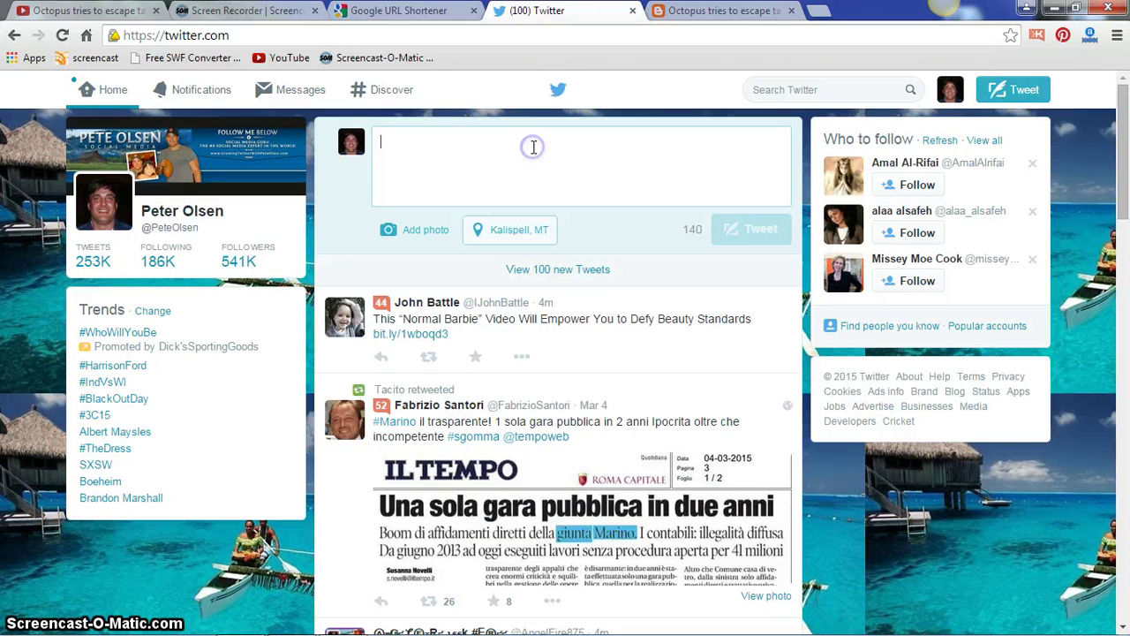
right_click(533, 147)
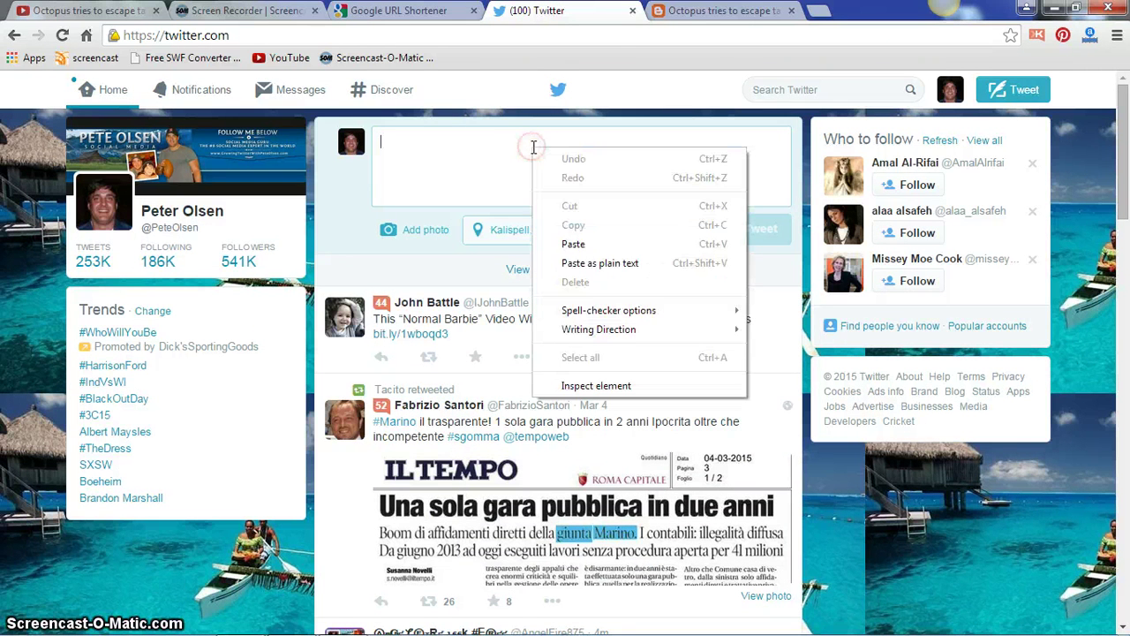
left_click(558, 243)
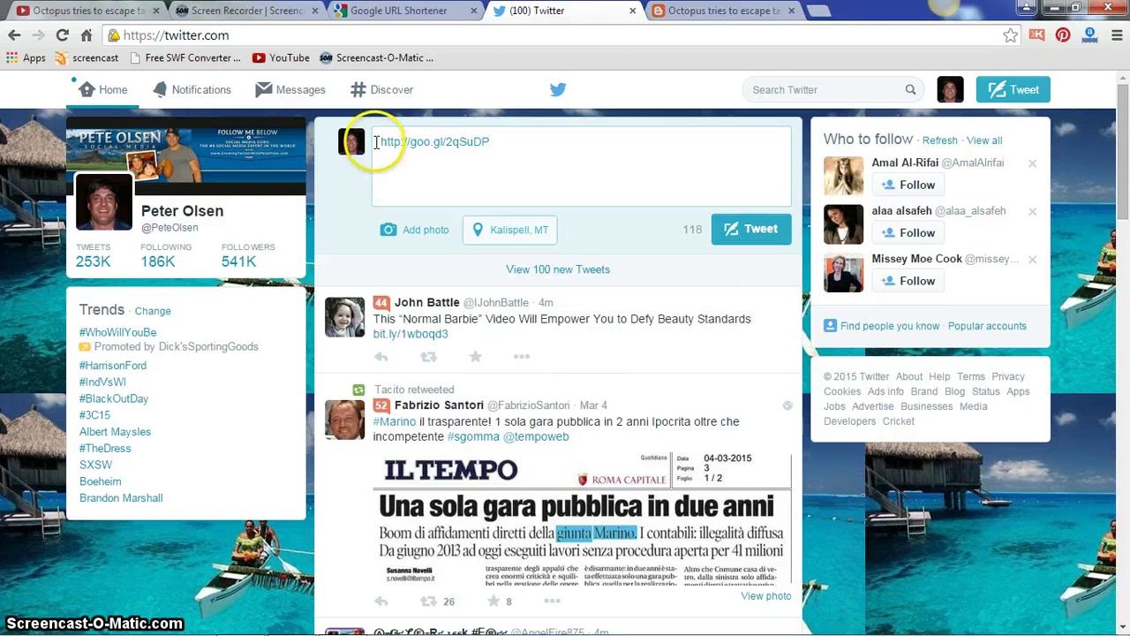
Step: Add the YouTube video's title "Octopus tries to escape tank at Seattle Aquarium" above the tweet's short link, separated by a blank line
key("Return")
key("Return")
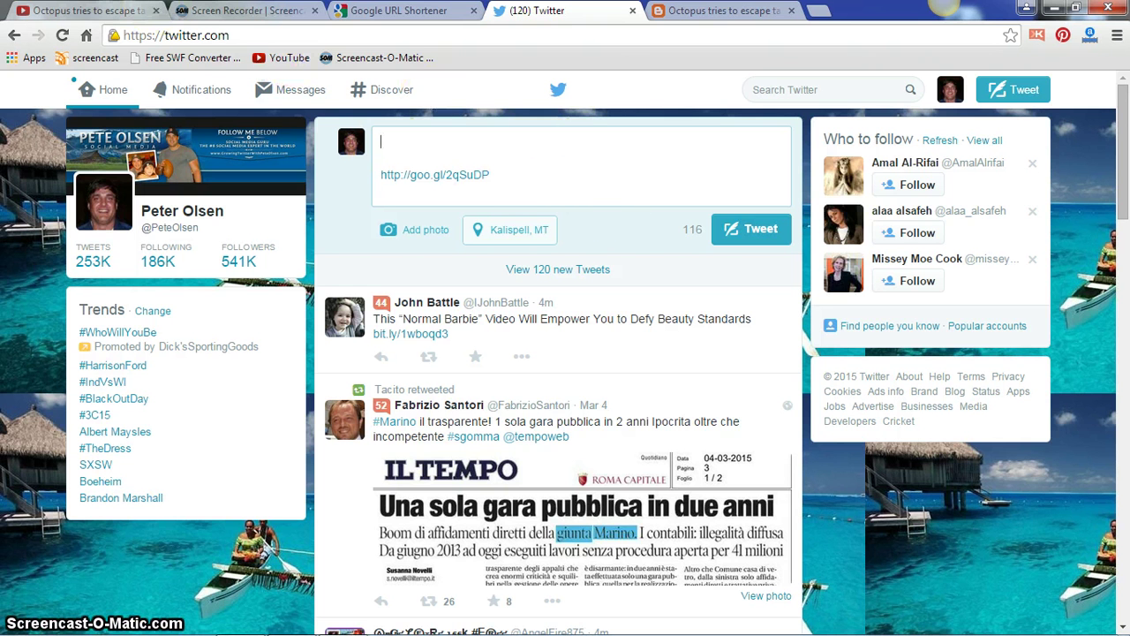
left_click(105, 12)
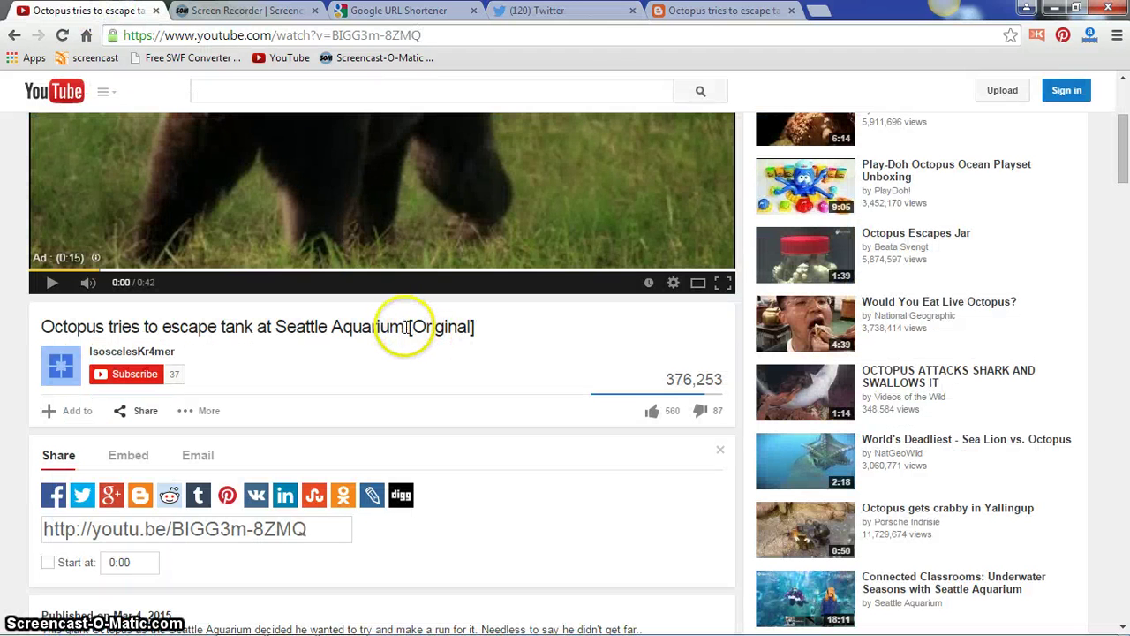
left_click_drag(403, 323, 40, 325)
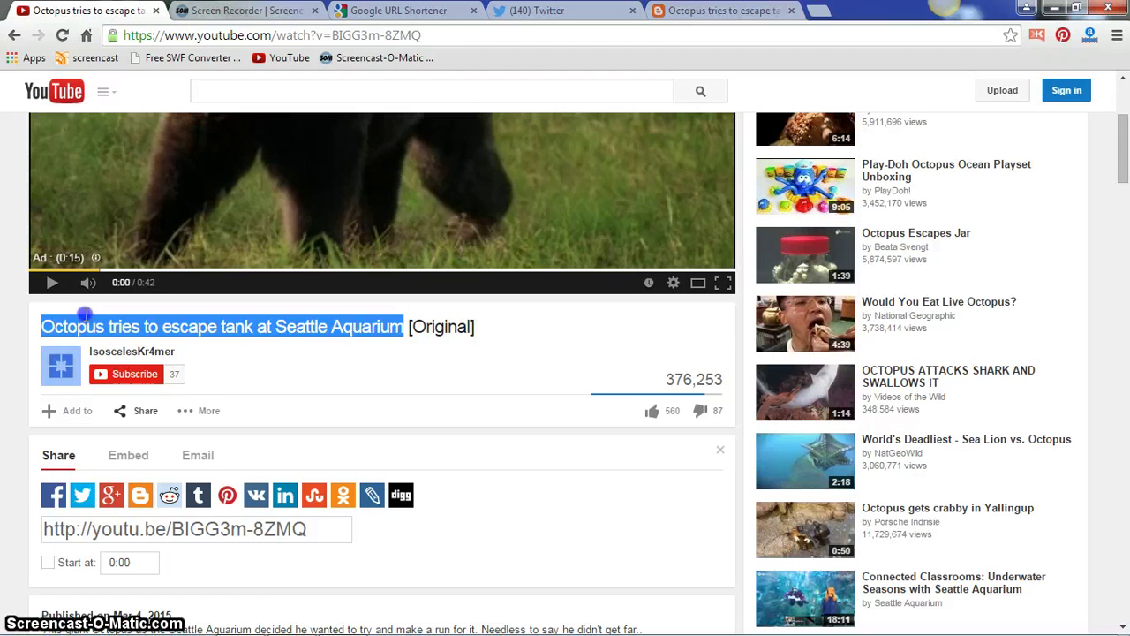
right_click(93, 325)
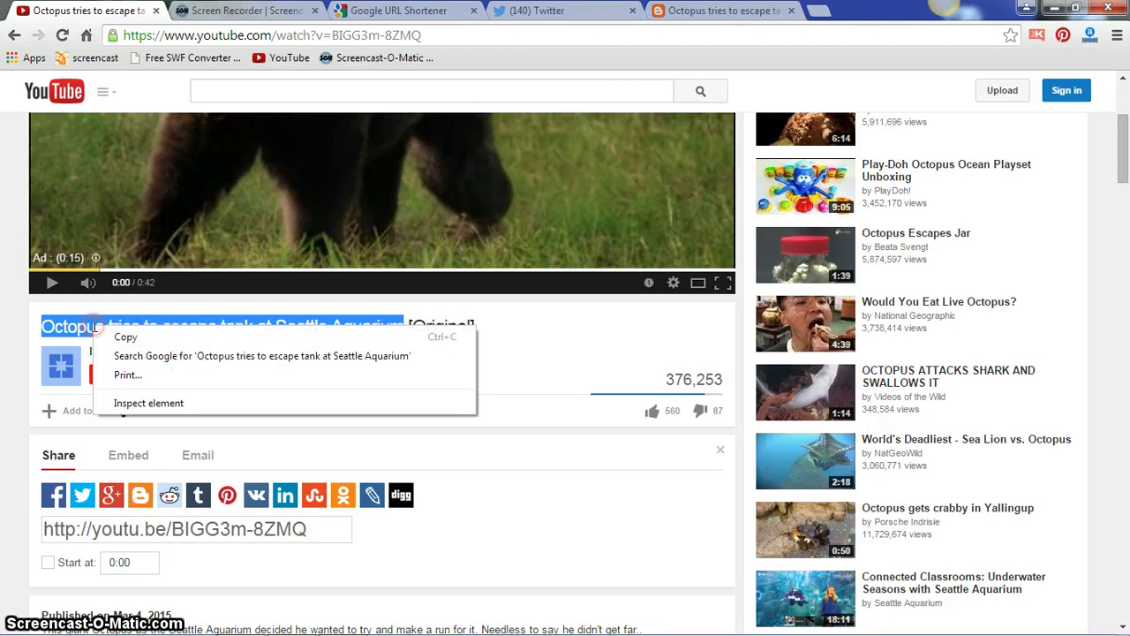
left_click(113, 335)
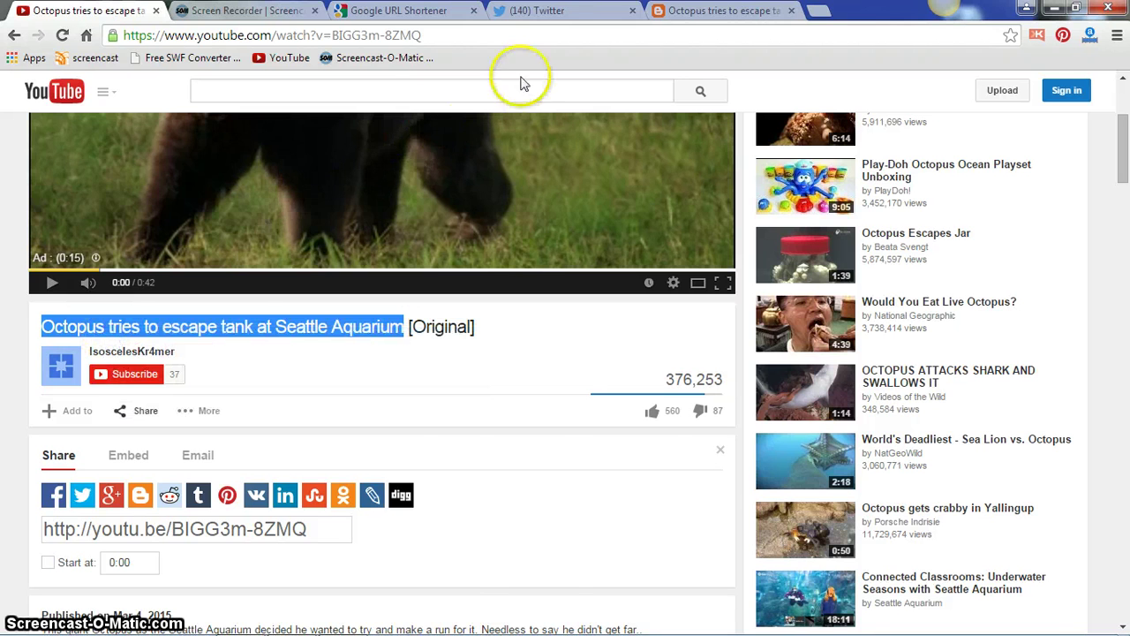
left_click(540, 10)
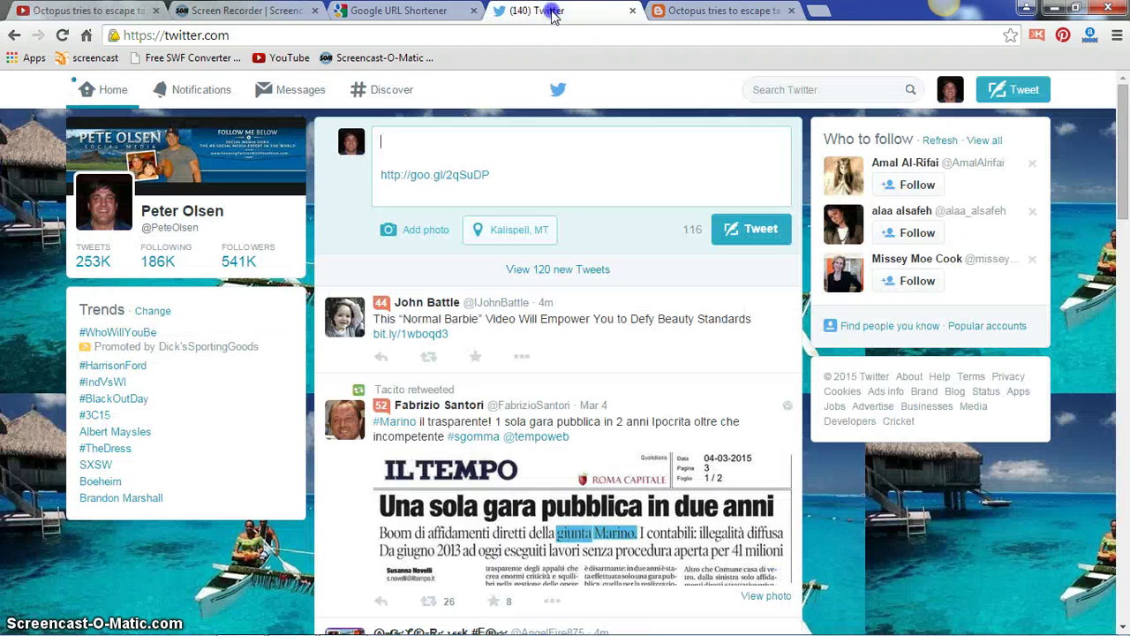
right_click(392, 143)
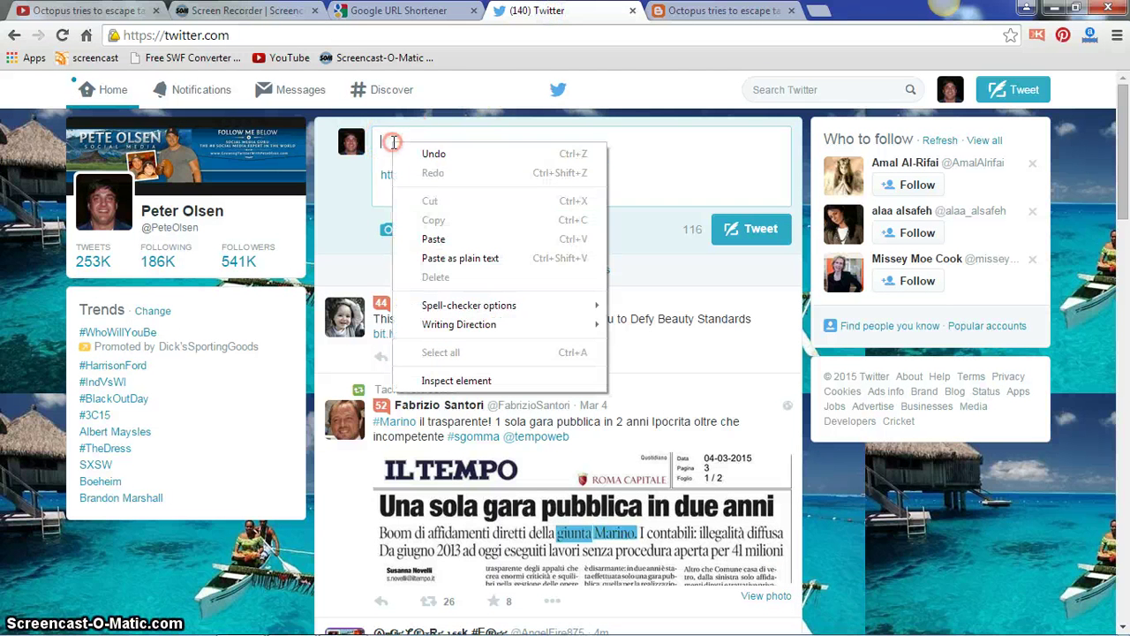
left_click(430, 238)
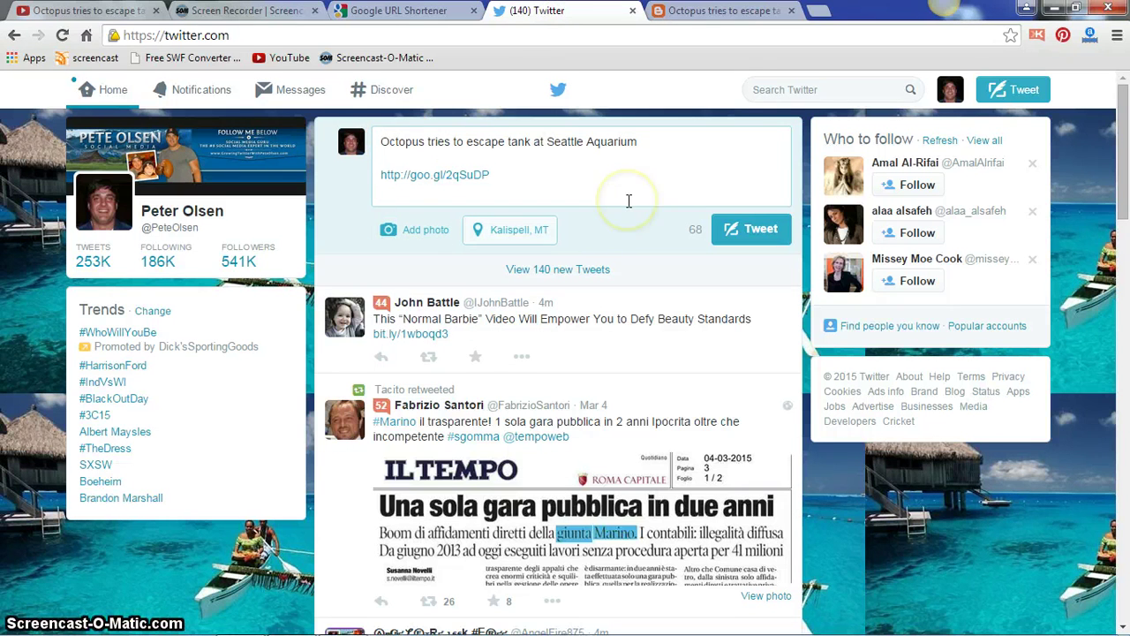
left_click(628, 190)
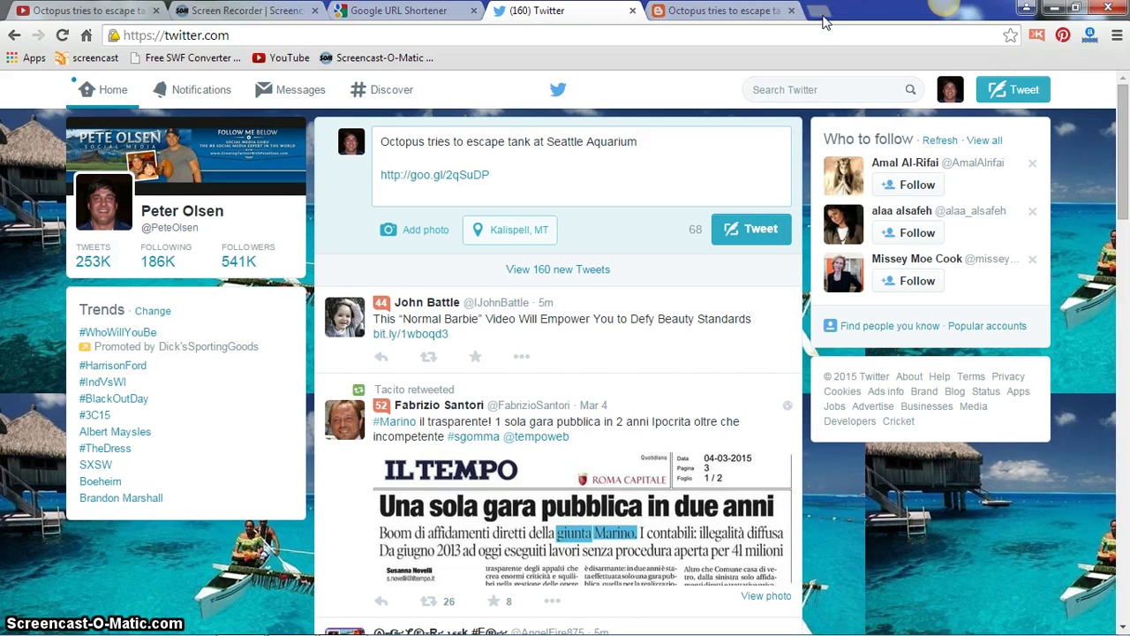
Step: Open google.com in a new browser tab
left_click(738, 14)
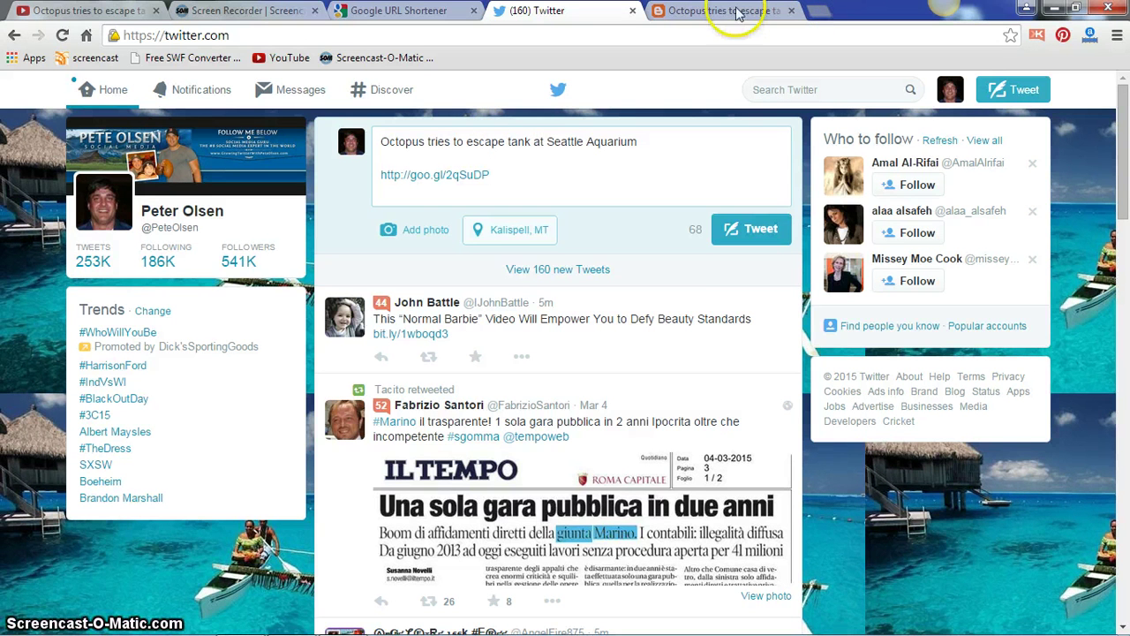
left_click(821, 10)
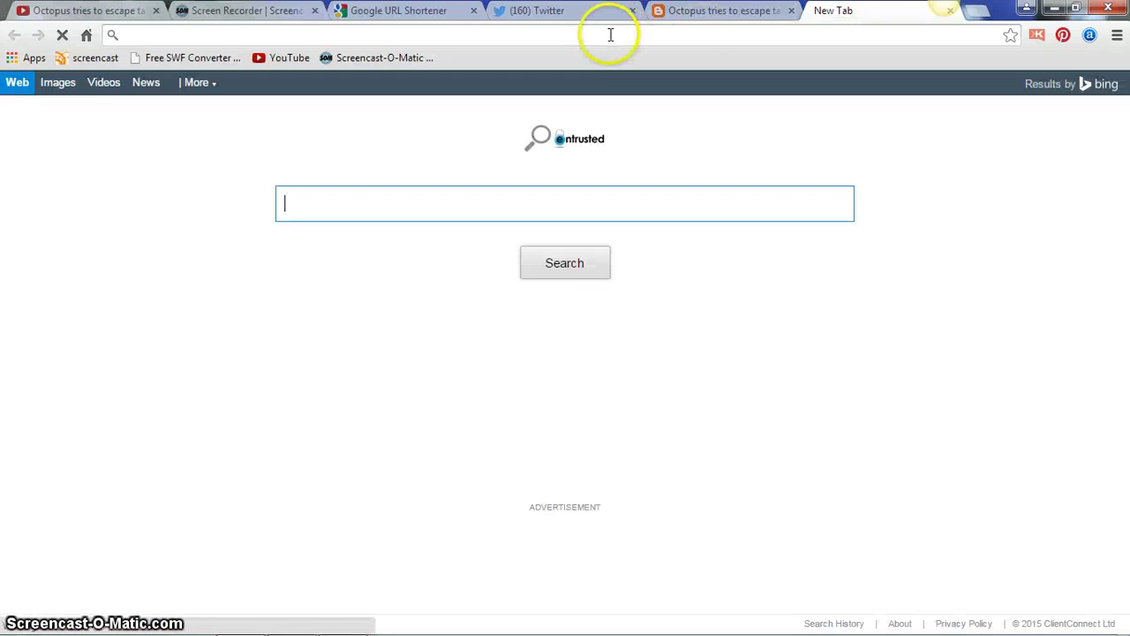
left_click(610, 34)
type("google.com")
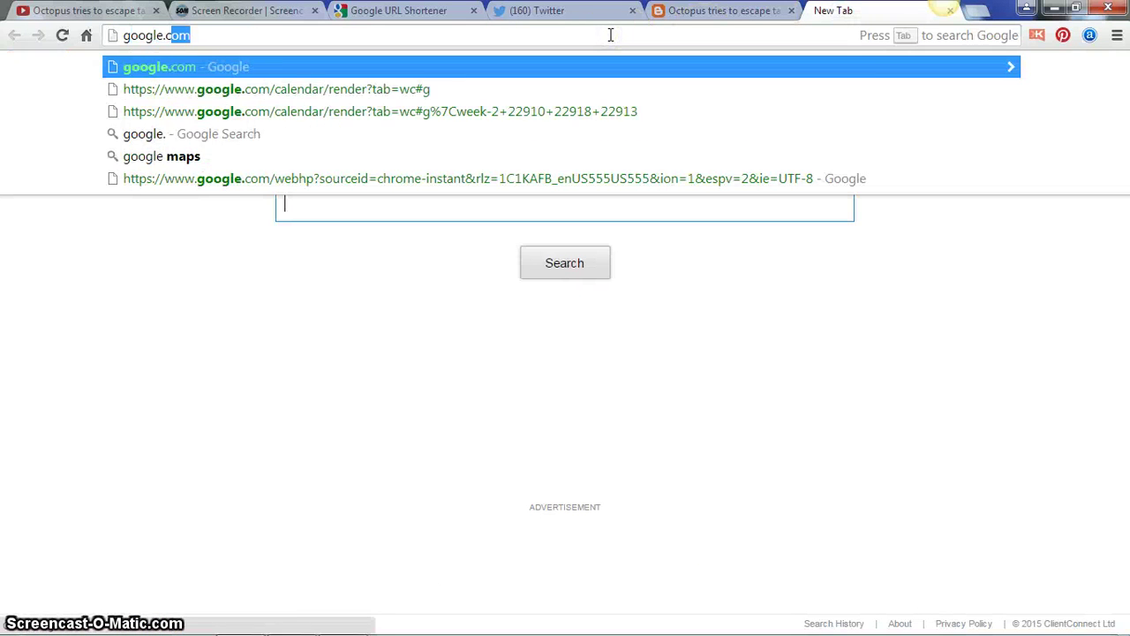
key("Return")
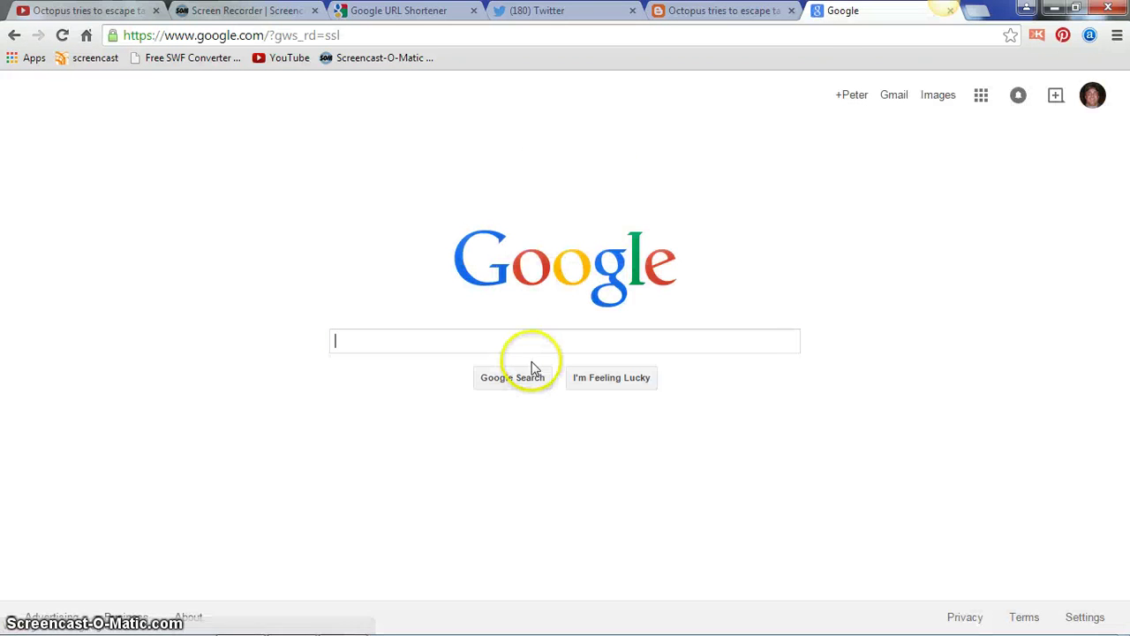
Step: Search Google for "octopus tries to escape tank at seattle aquarium" and show the image results
left_click(528, 343)
type("oc")
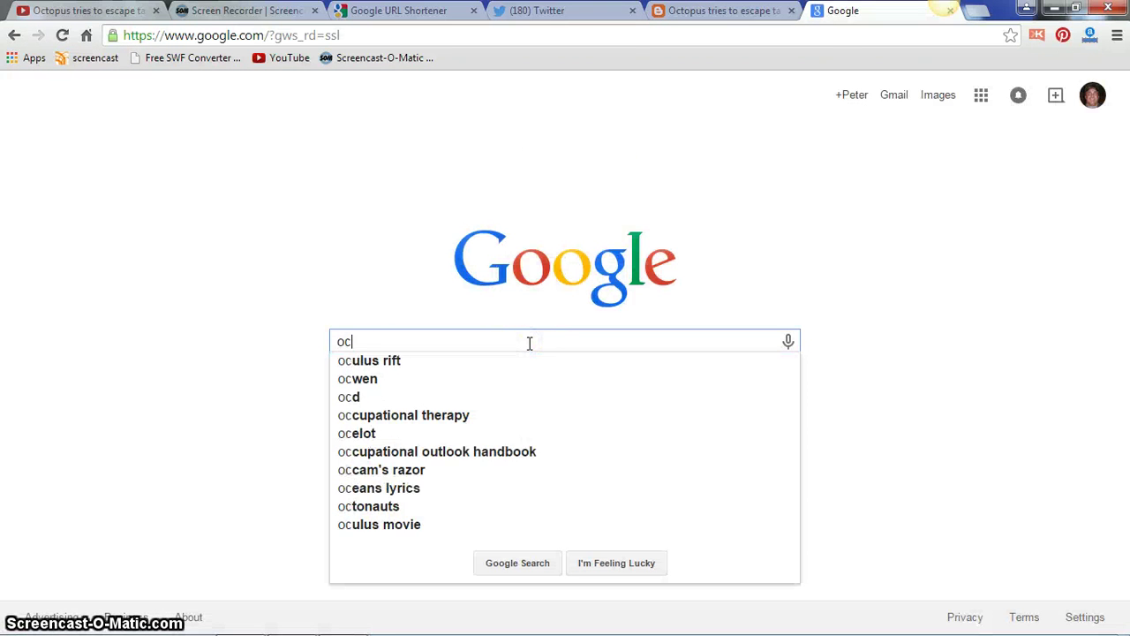
type("topus tri")
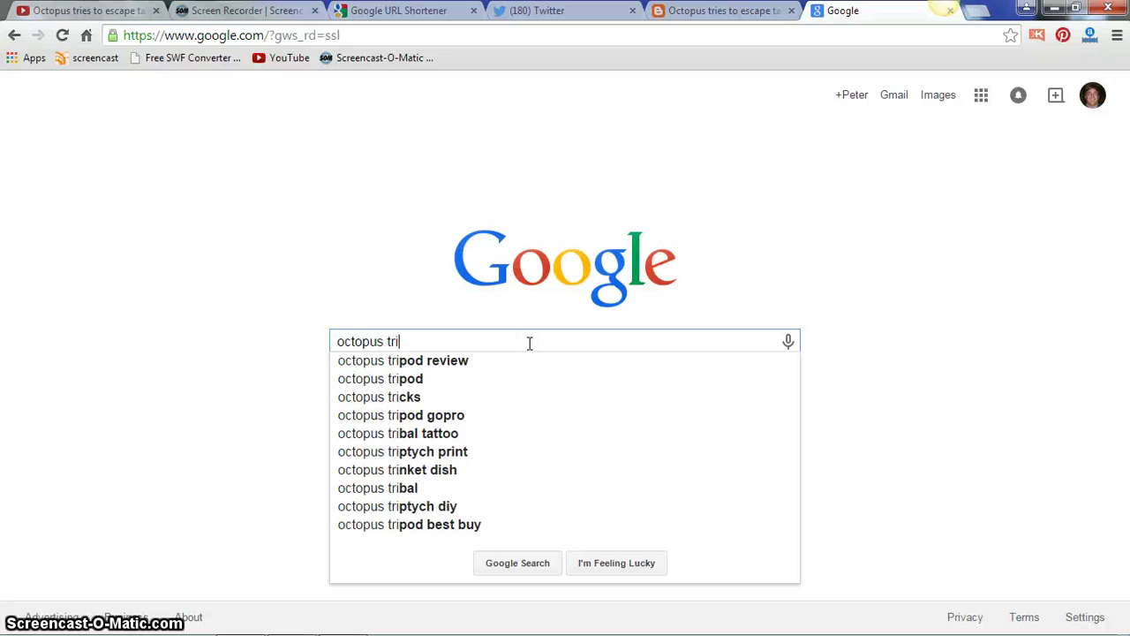
type("es to esp")
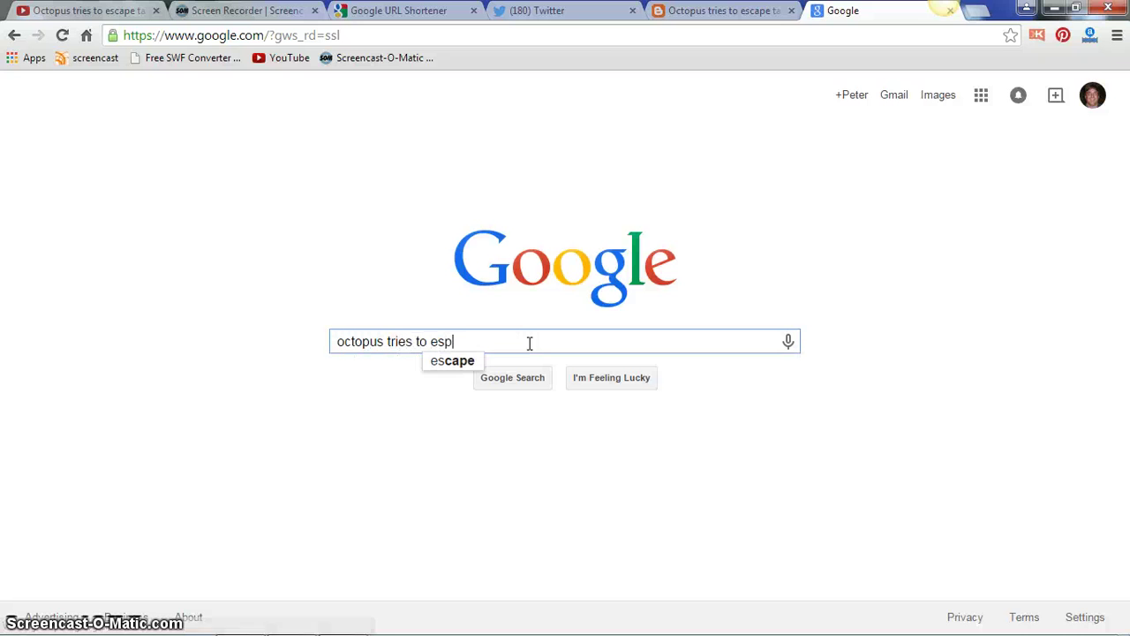
key("BackSpace")
type("cape")
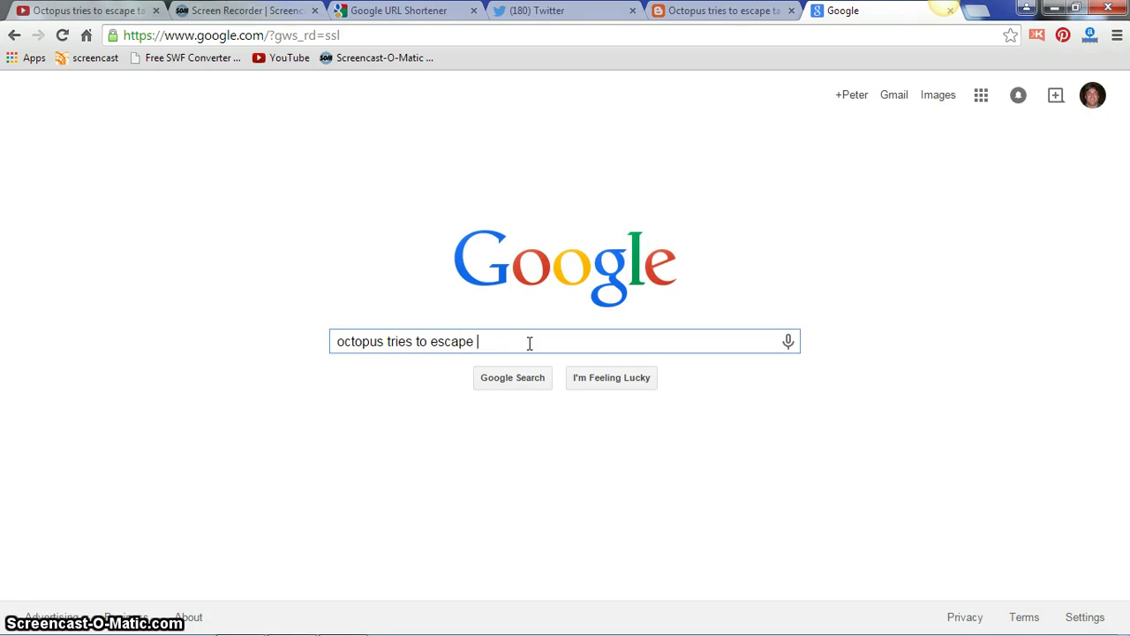
type(" tank at sea")
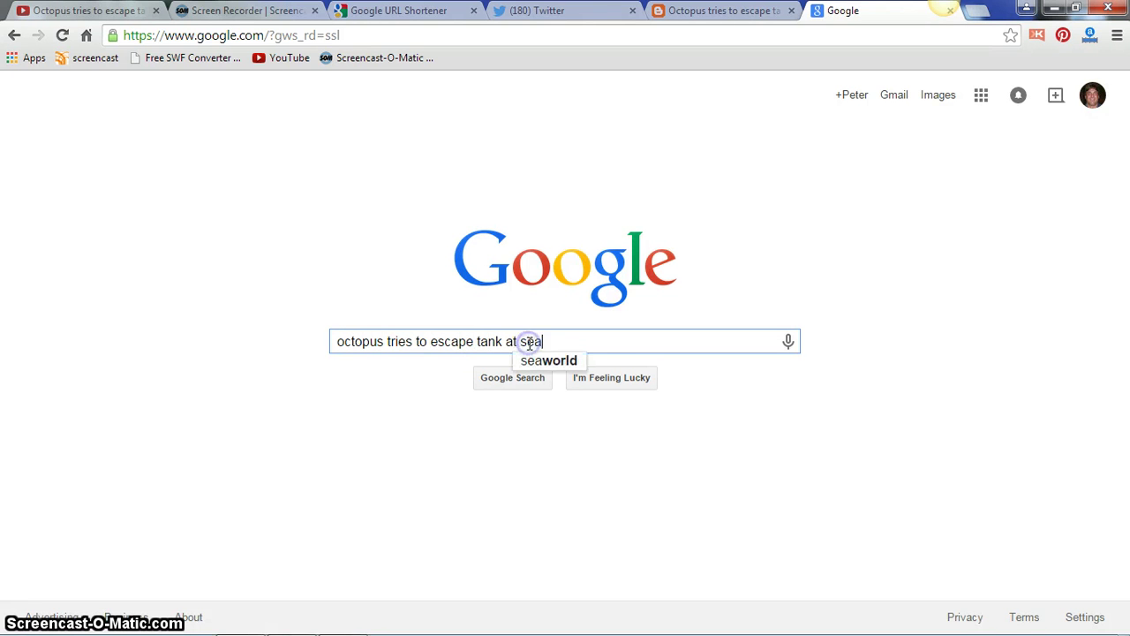
type("ttle aquarium")
key("Return")
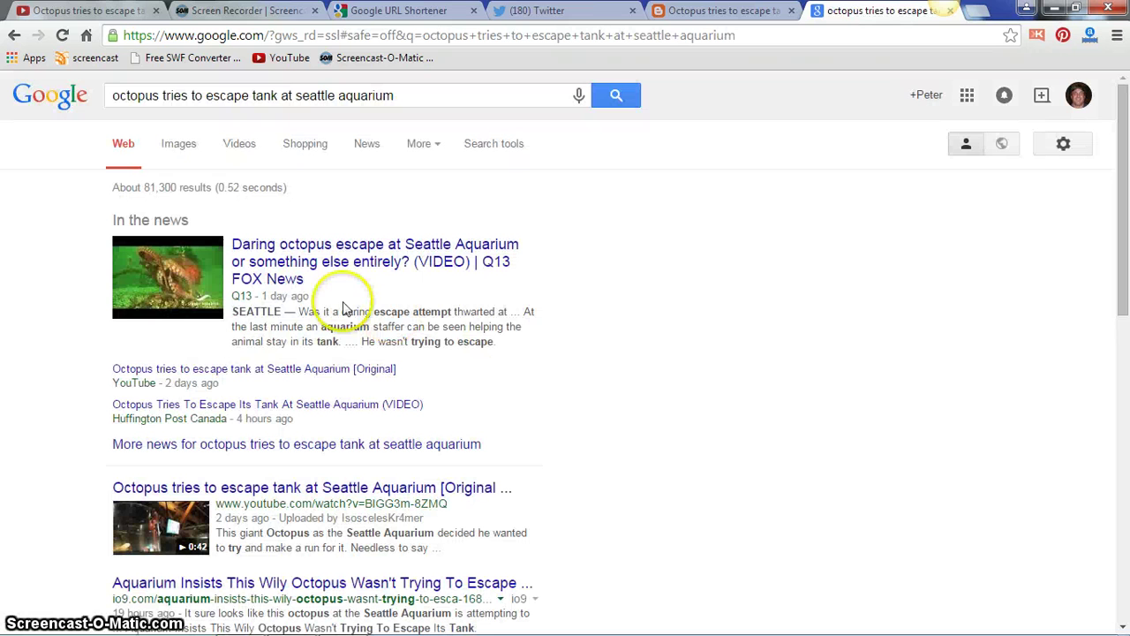
left_click(181, 150)
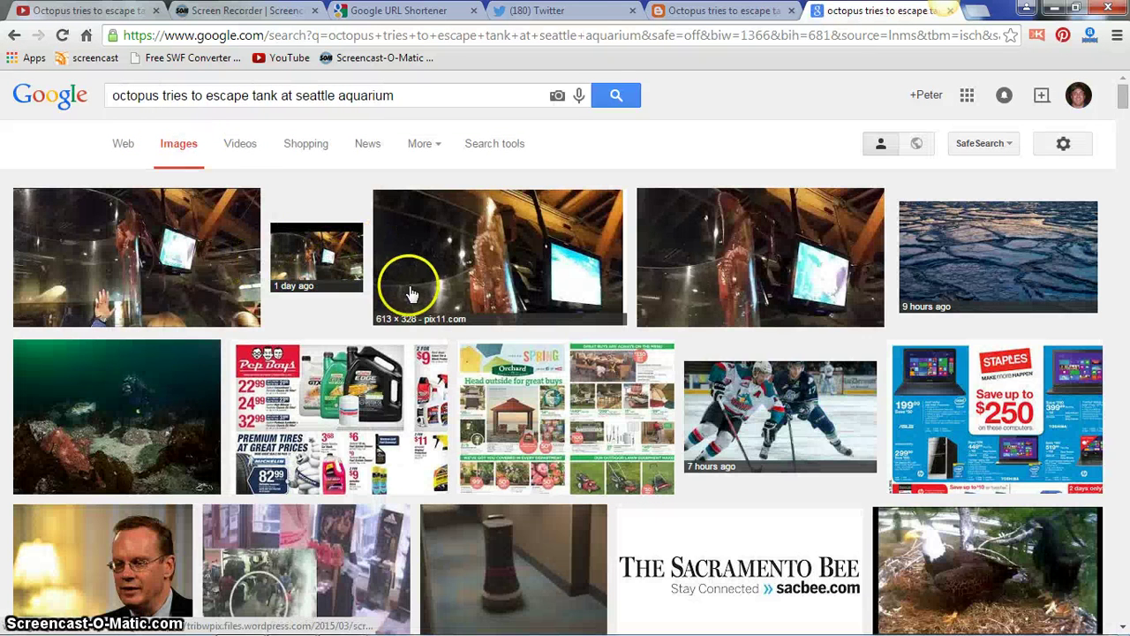
Step: Save the third image result, the pix11.com octopus photo, to the Desktop as a JPEG under the suggested file name
right_click(479, 262)
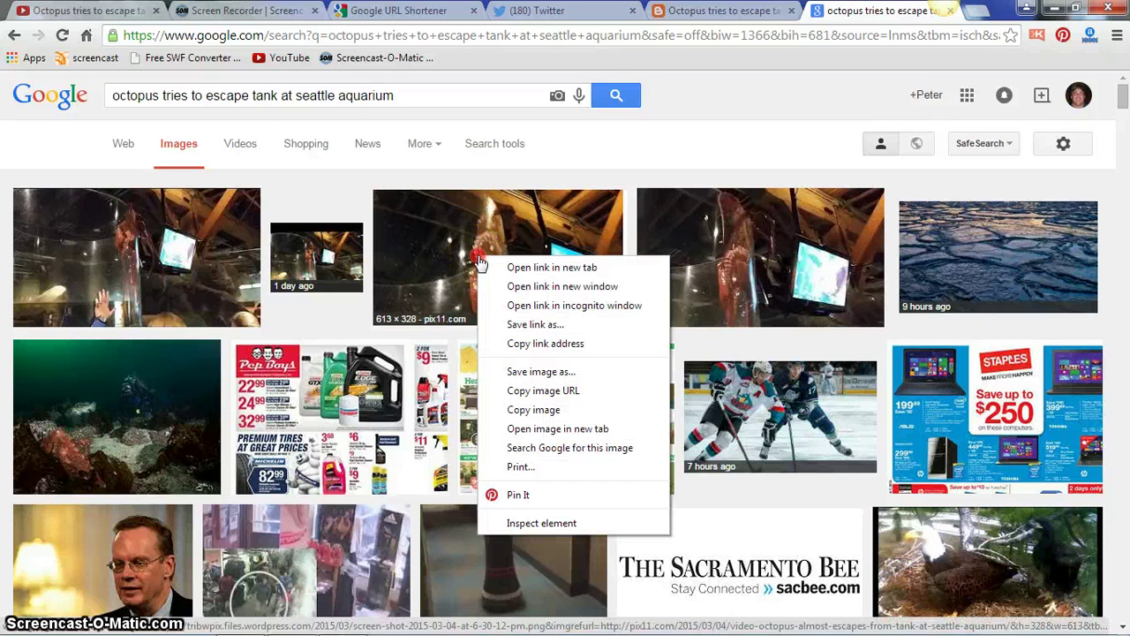
left_click(521, 374)
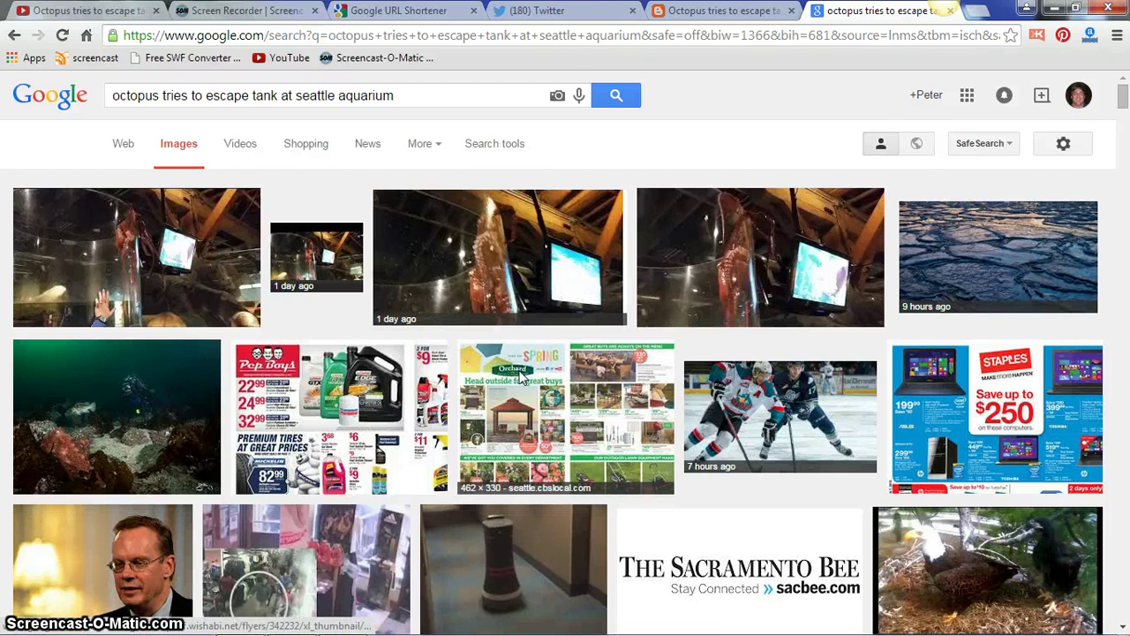
left_click(366, 273)
left_click(67, 115)
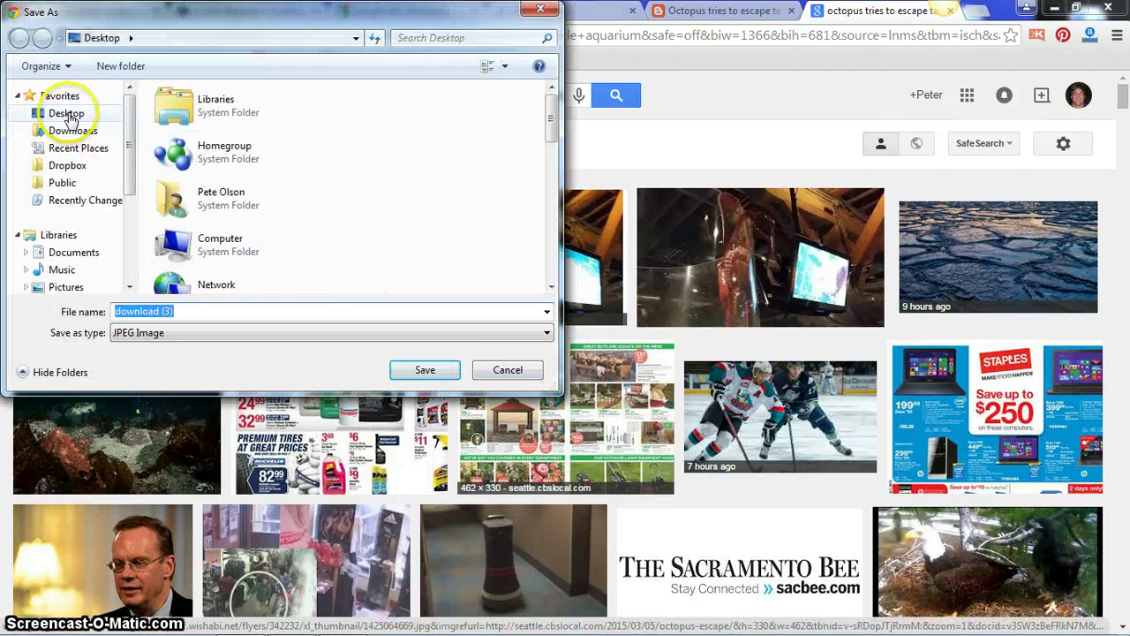
left_click(411, 372)
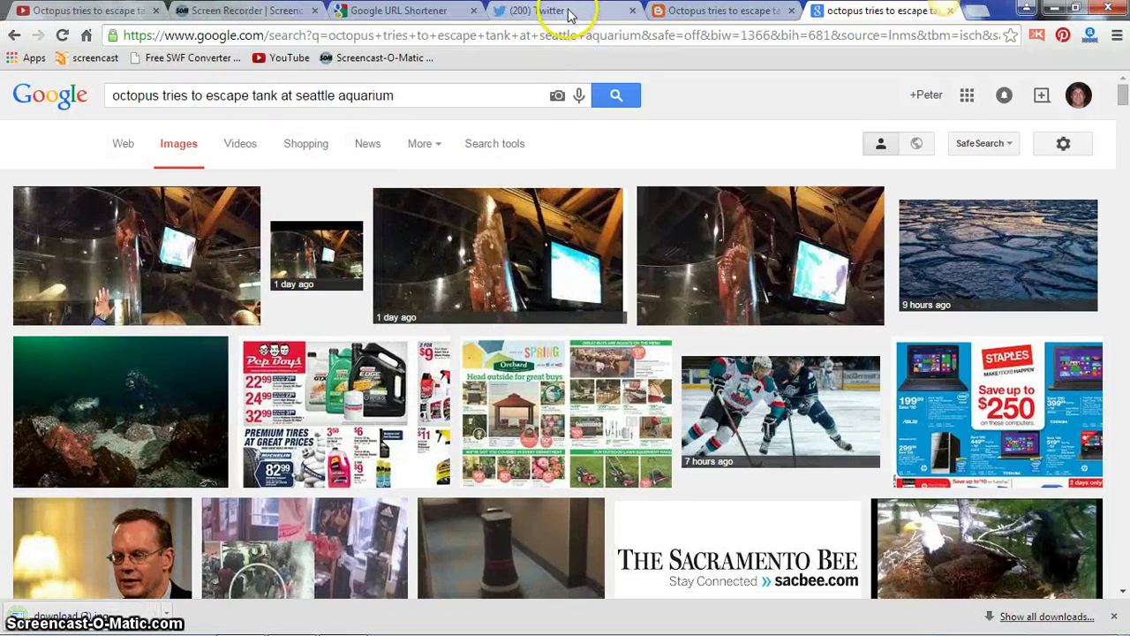
Step: Switch to Twitter, attach the "download (3)" photo from the Desktop to the drafted tweet, and post it
left_click(570, 19)
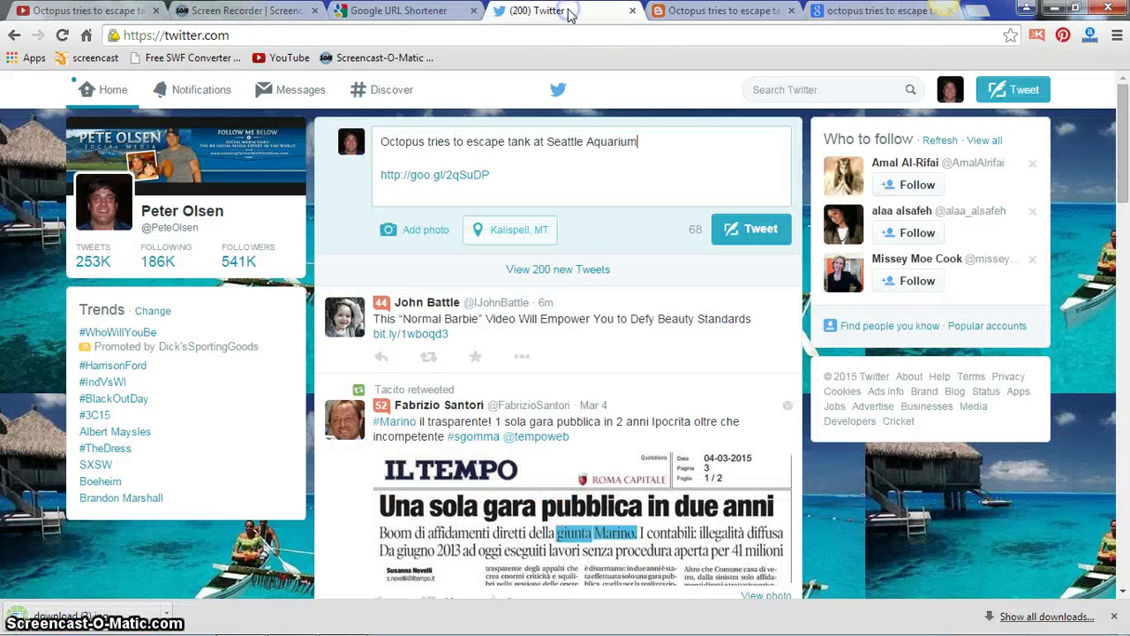
left_click(430, 230)
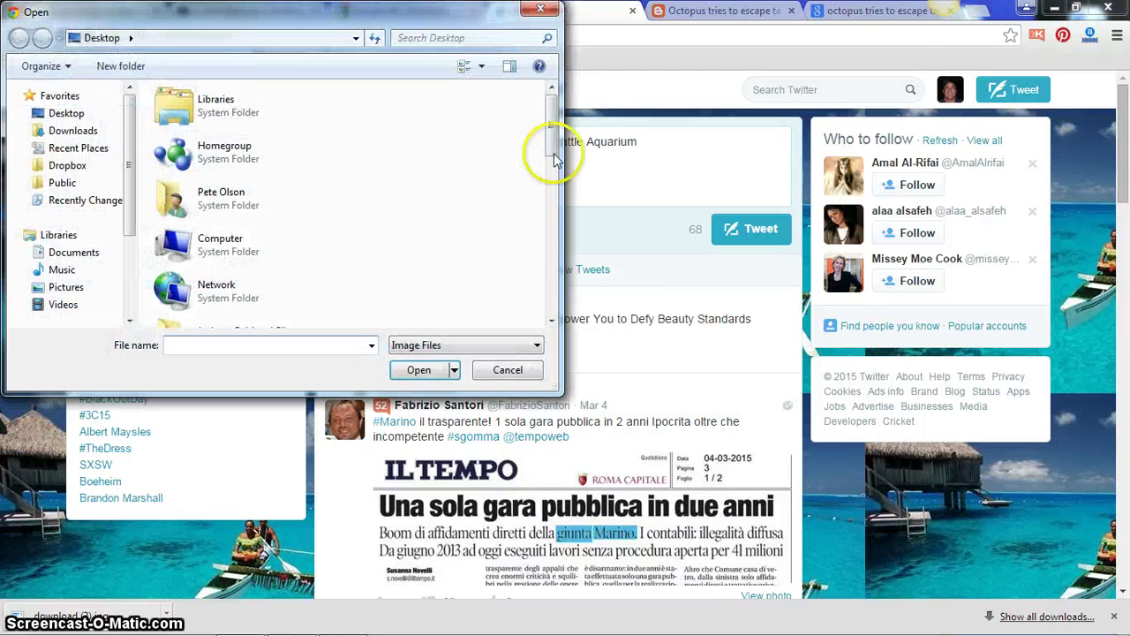
left_click_drag(550, 126, 552, 228)
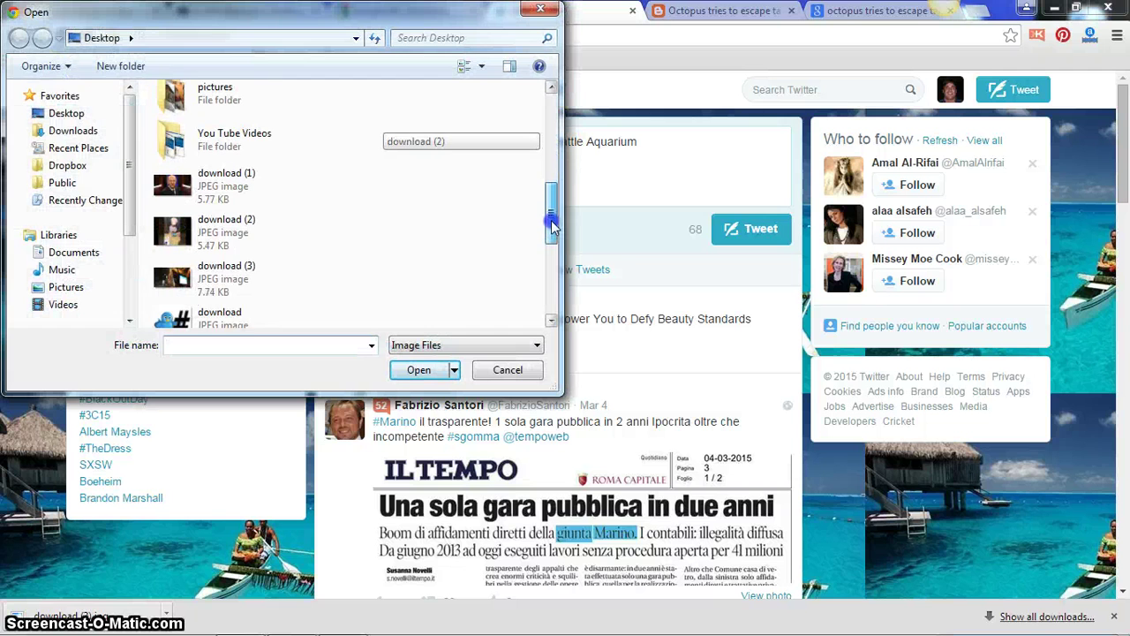
double_click(227, 269)
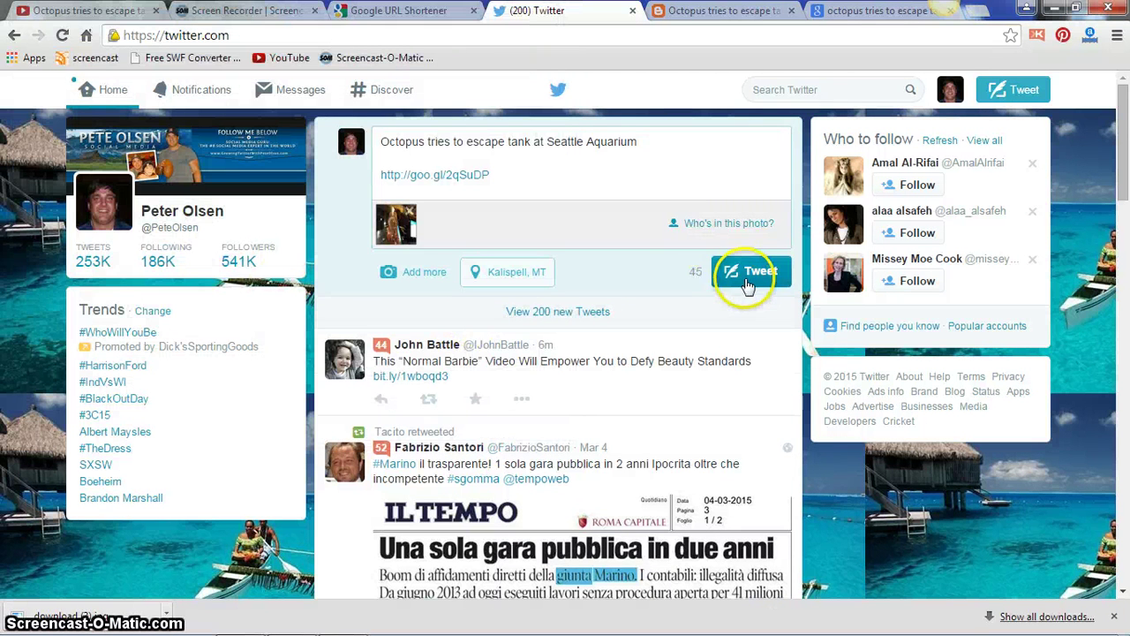
left_click(749, 281)
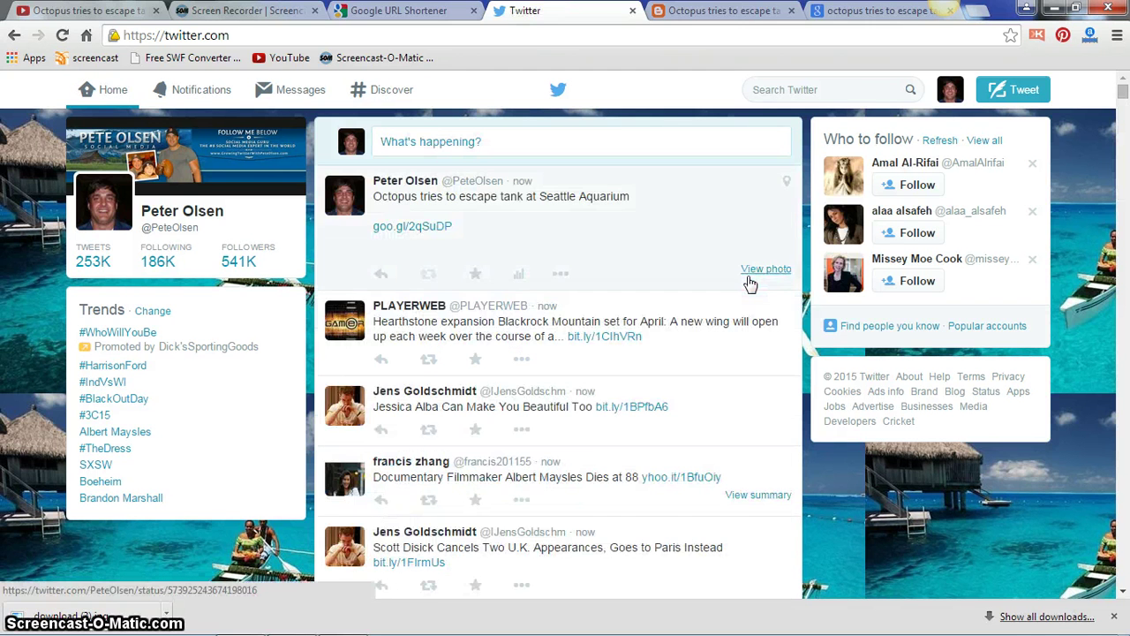
Step: Expand the photo in the newly posted tweet and follow its goo.gl/2qSuDP link to check the destination
left_click(747, 275)
left_click(732, 270)
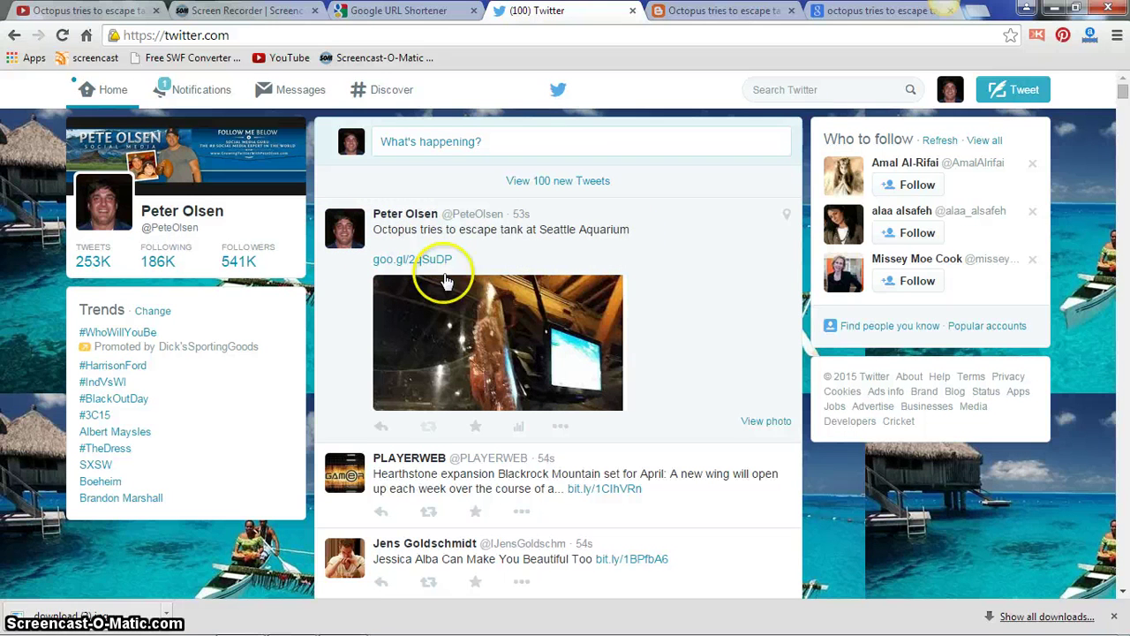
left_click(415, 267)
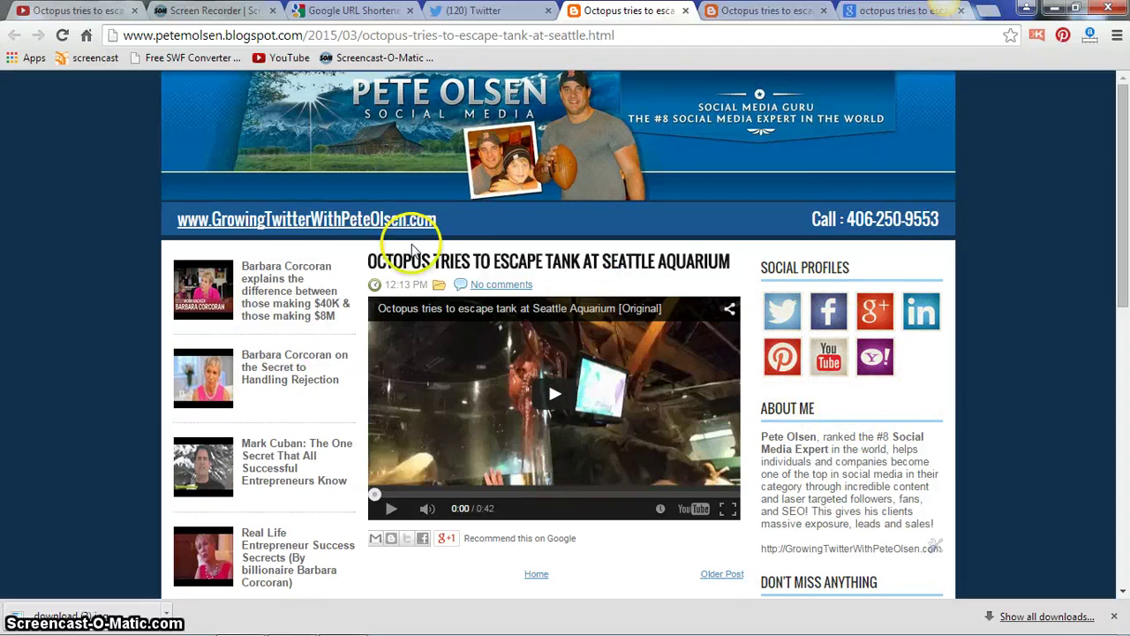
key("ctrl+a")
left_click(552, 204)
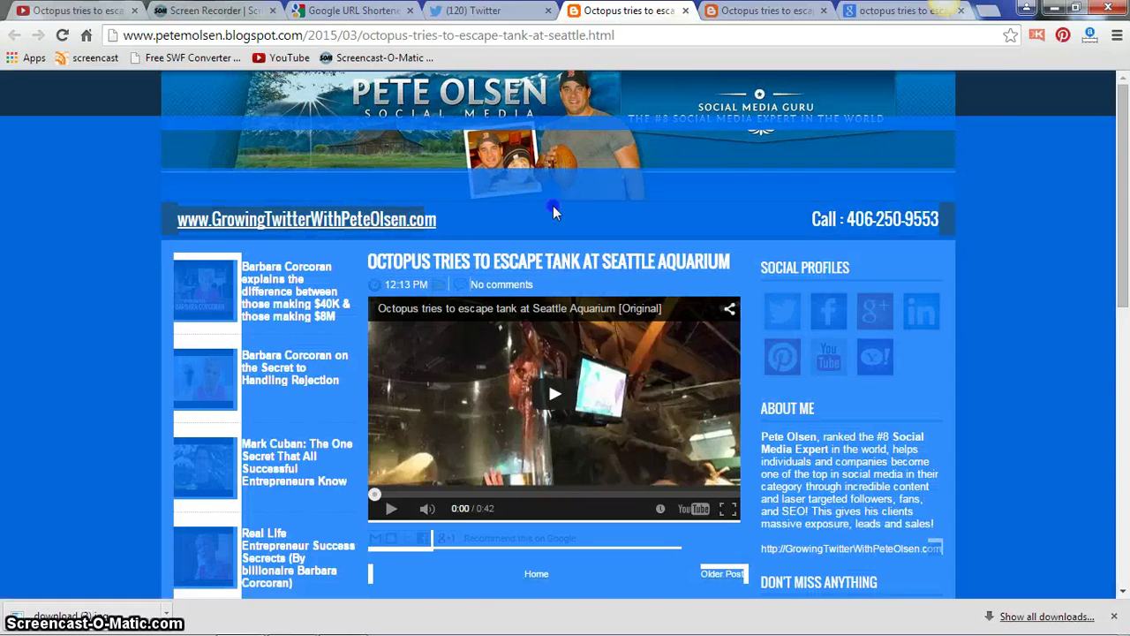
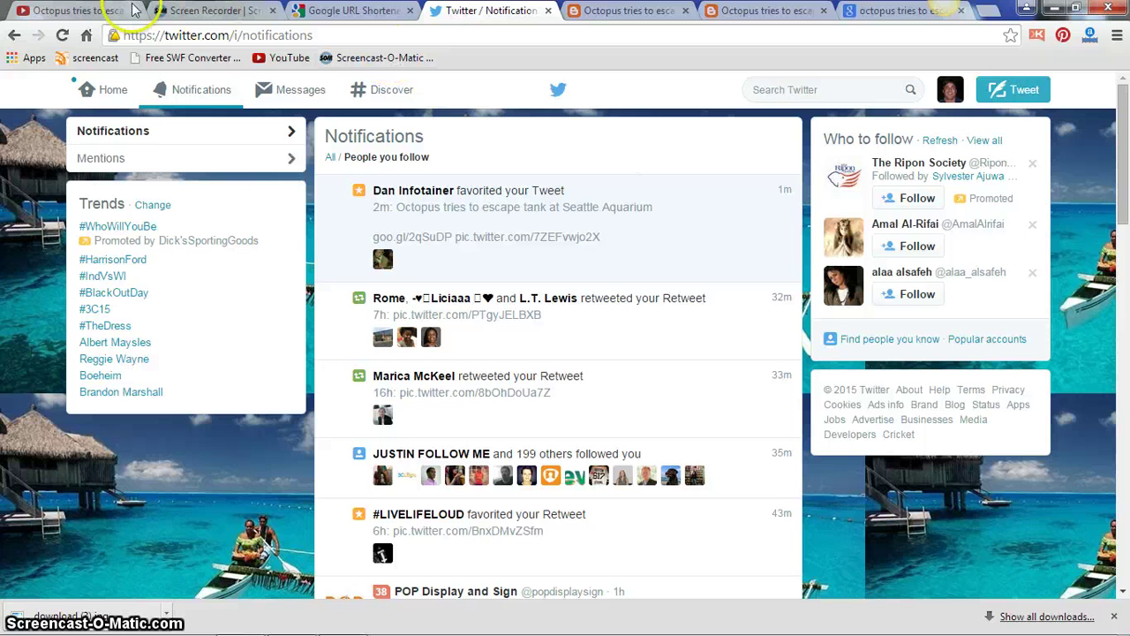
left_click(71, 9)
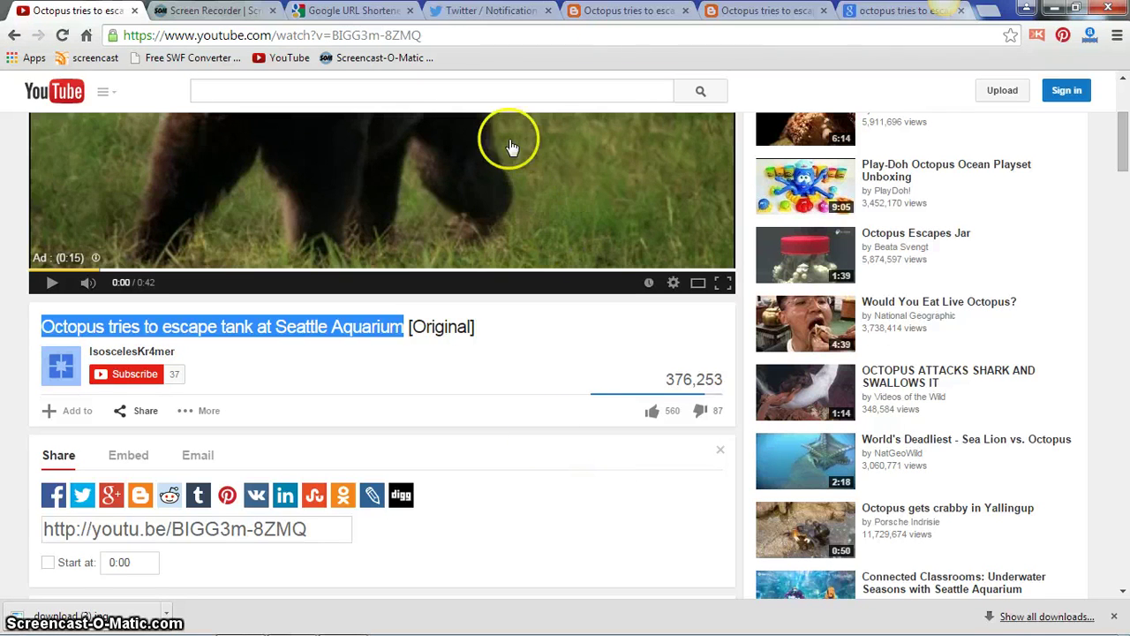
left_click(647, 12)
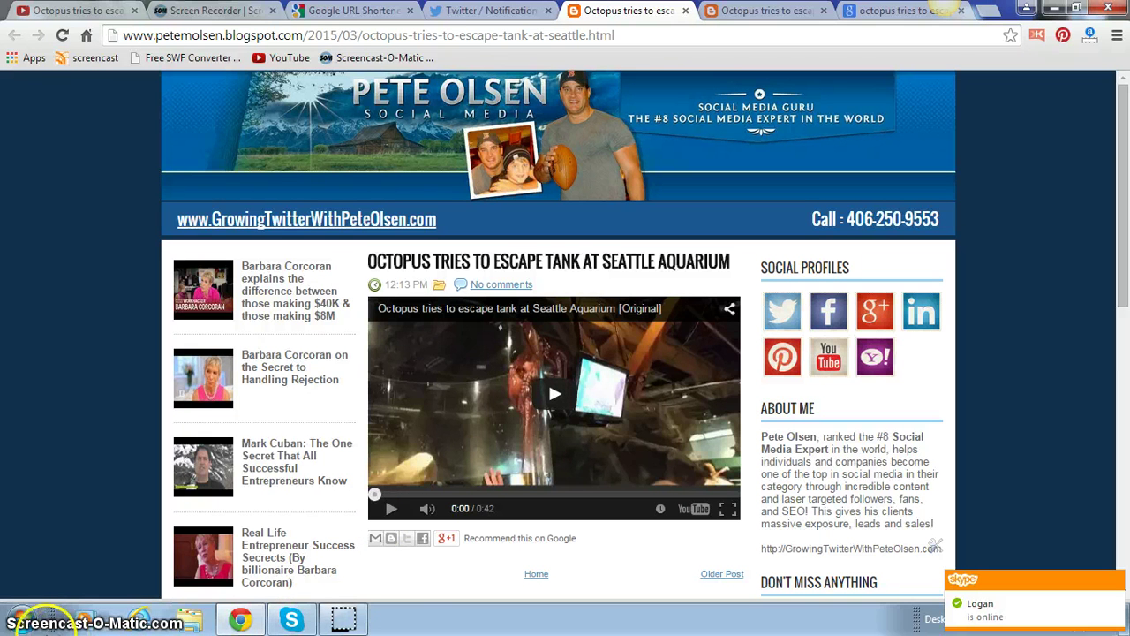
left_click(343, 623)
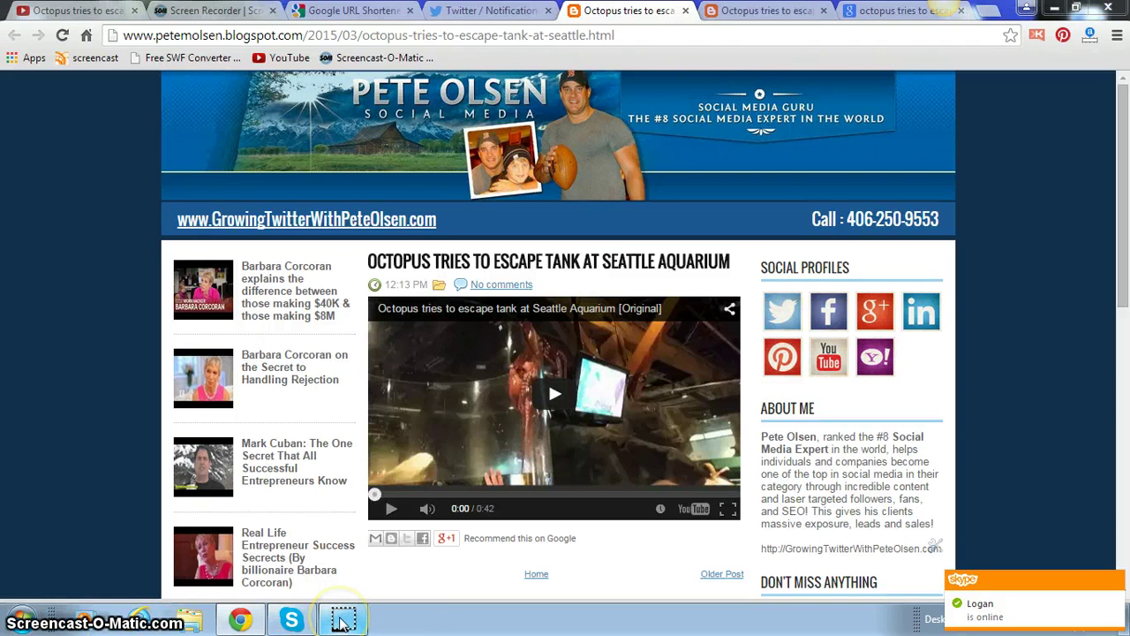